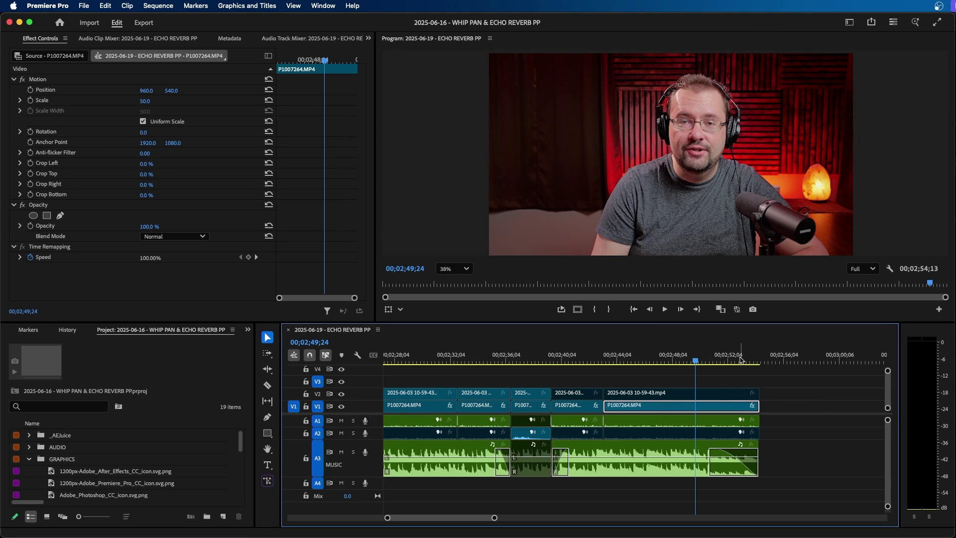
- Park the playhead just past the last clip, clear the selection, and focus the Project panel
{"action": "left_click_drag", "start_coordinate": [751, 360], "coordinate": [769, 359]}
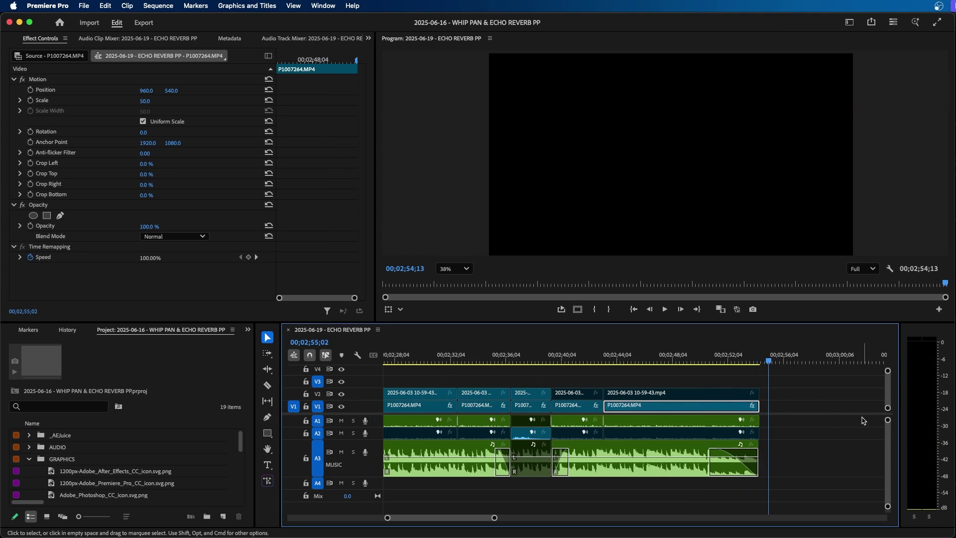
{"action": "left_click", "coordinate": [819, 400]}
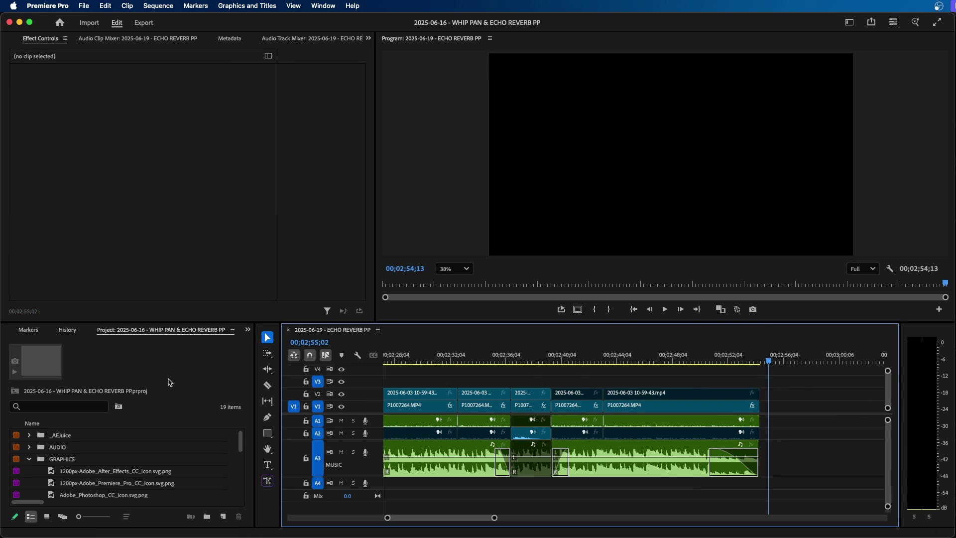
{"action": "left_click", "coordinate": [141, 333]}
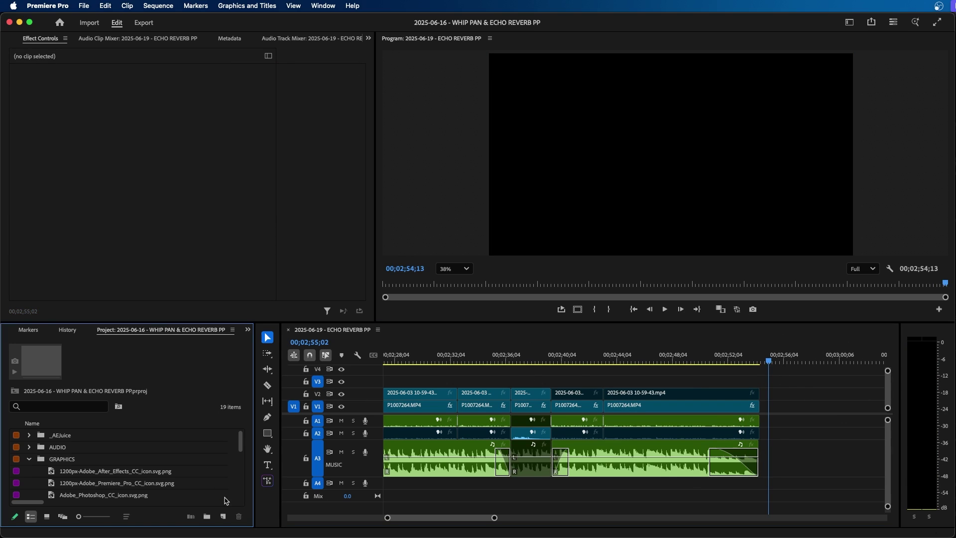
- Create a 1920×1080 colour matte in bright blue 006FFF
{"action": "left_click", "coordinate": [224, 517]}
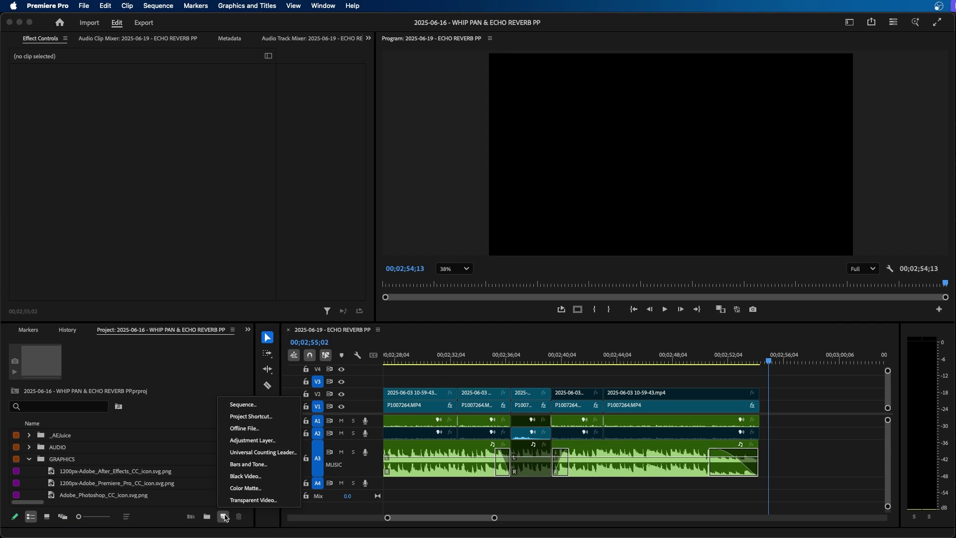
{"action": "left_click", "coordinate": [245, 488]}
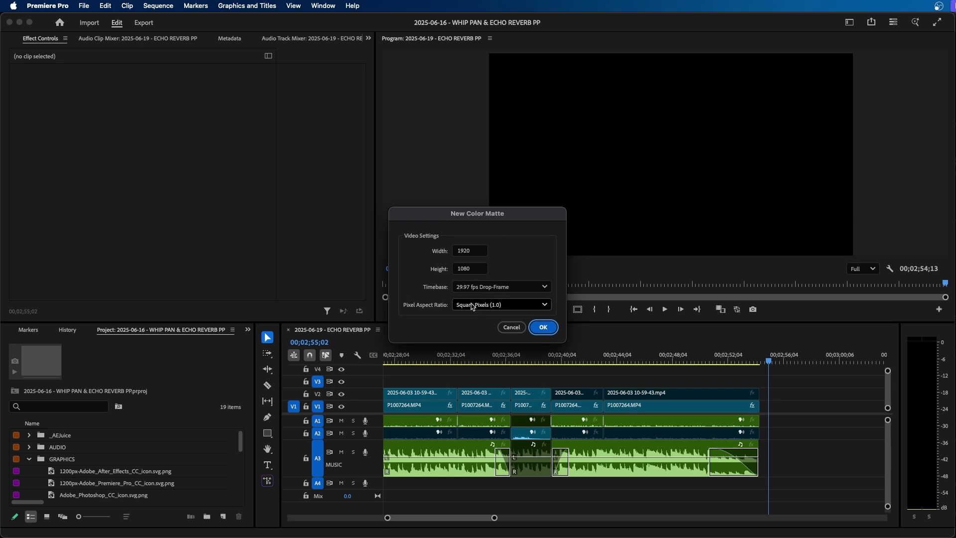
{"action": "left_click", "coordinate": [542, 327]}
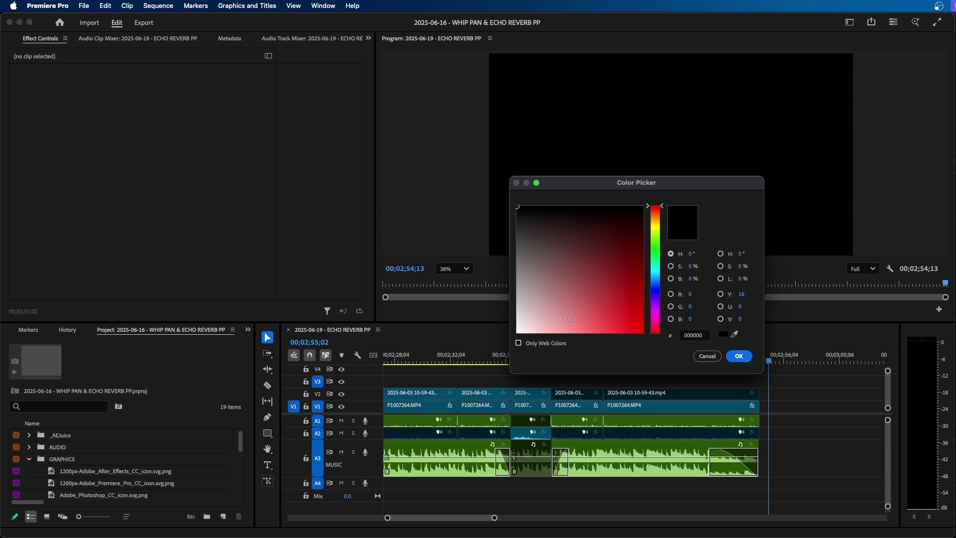
{"action": "left_click", "coordinate": [657, 291]}
{"action": "left_click", "coordinate": [642, 332]}
{"action": "left_click", "coordinate": [657, 285]}
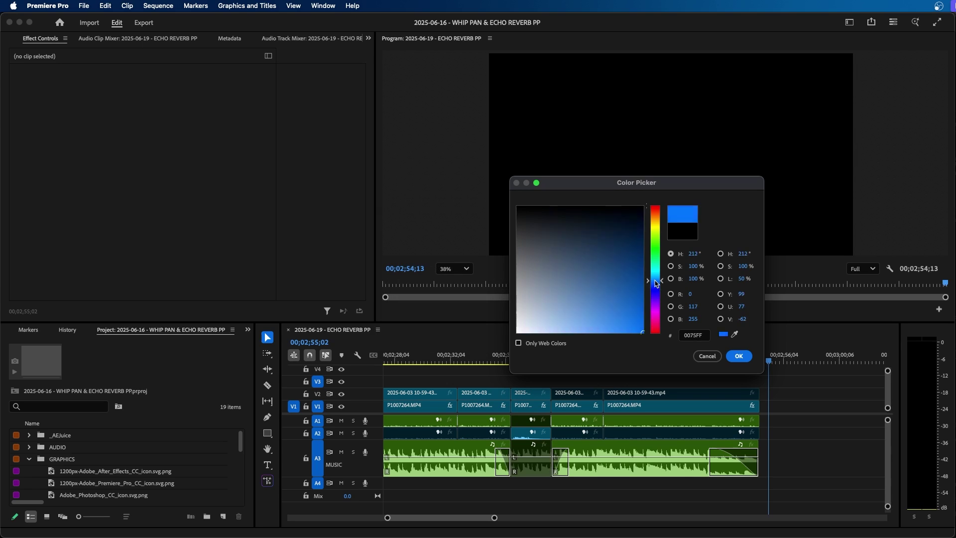
{"action": "left_click", "coordinate": [739, 356]}
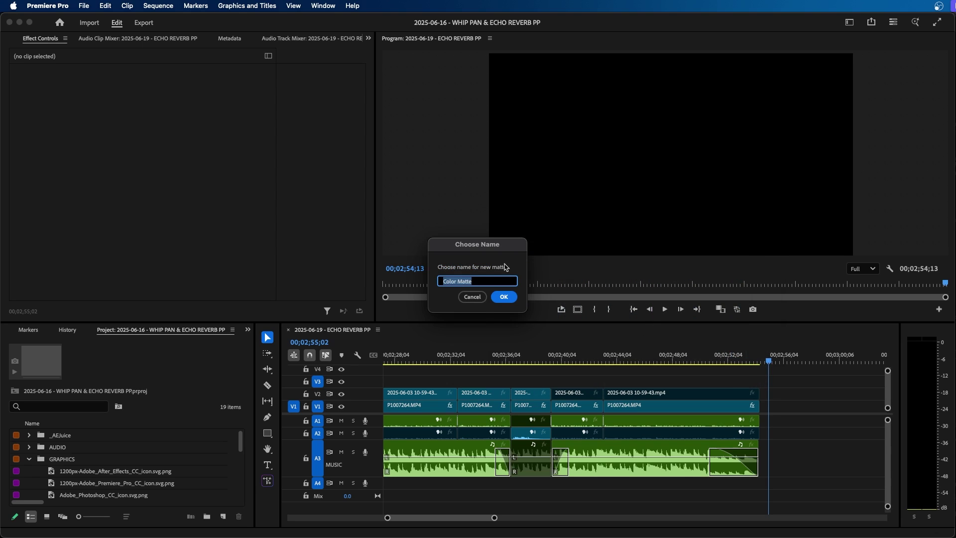
- Name the matte Blue 01 and place it on V1 after the last clip
{"action": "left_click_drag", "start_coordinate": [495, 247], "coordinate": [508, 237]}
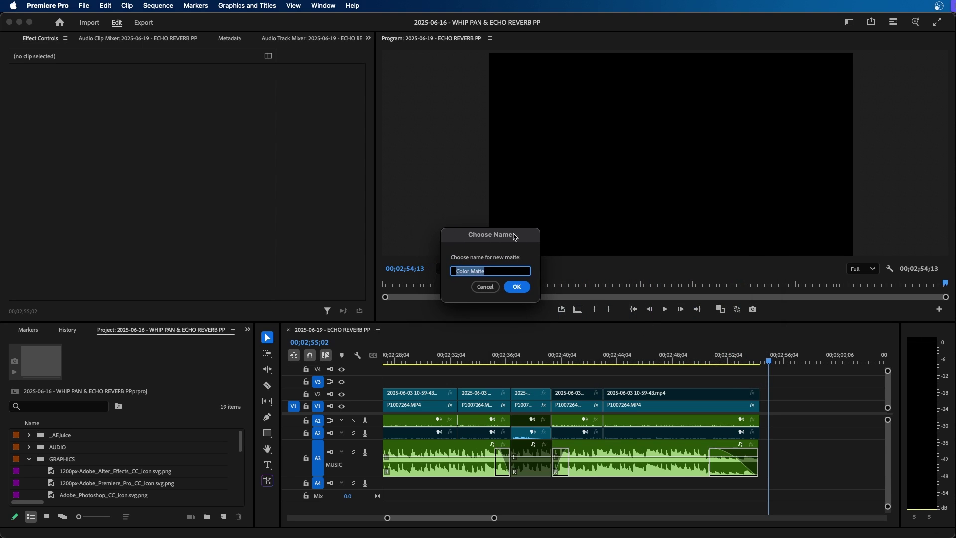
{"action": "type", "text": "Blue 01"}
{"action": "key", "text": "Return"}
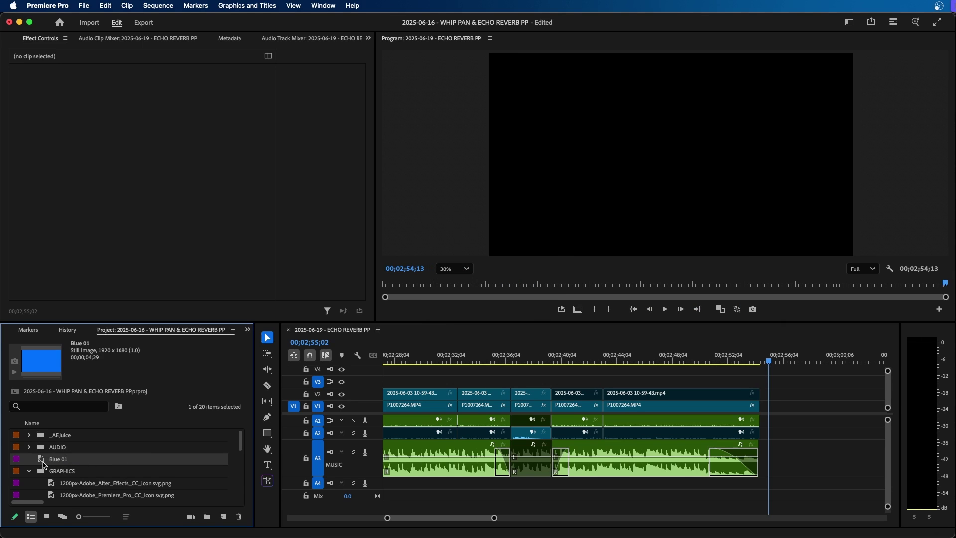
{"action": "left_click_drag", "start_coordinate": [43, 463], "coordinate": [765, 412]}
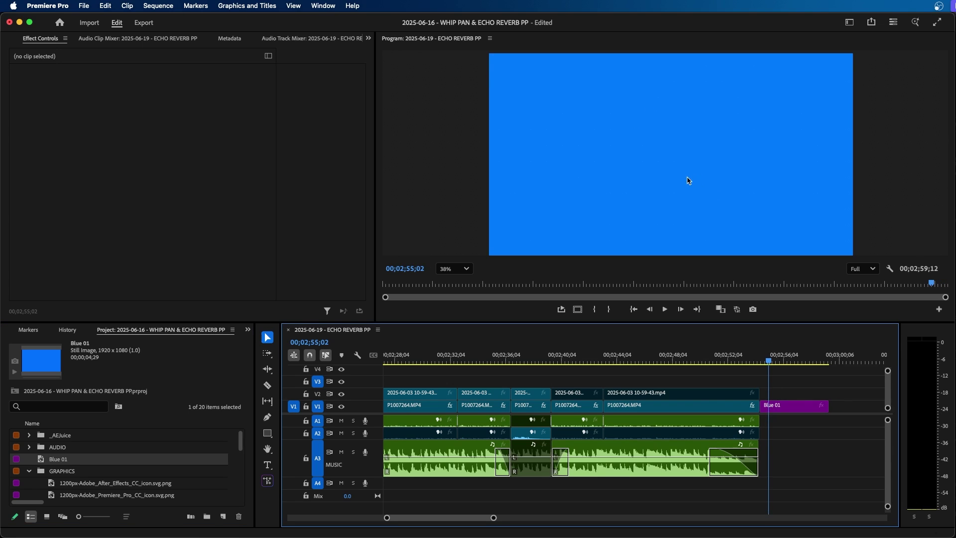
- Lift Blue 01 onto V3 over the final clip, try about 32% opacity, restore 100%, return it to V1
{"action": "left_click", "coordinate": [737, 358]}
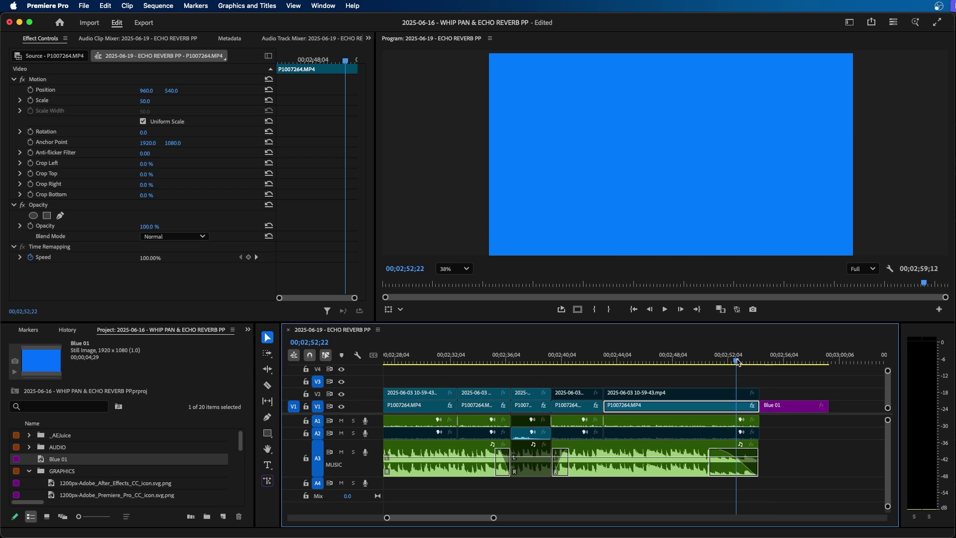
{"action": "left_click", "coordinate": [777, 410]}
{"action": "left_click_drag", "start_coordinate": [777, 409], "coordinate": [742, 386]}
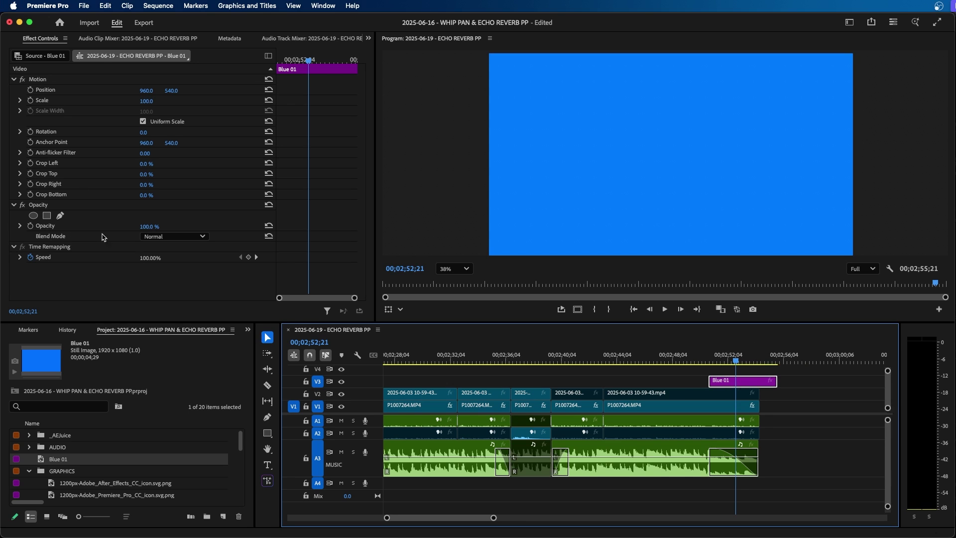
{"action": "left_click_drag", "start_coordinate": [143, 227], "coordinate": [114, 226]}
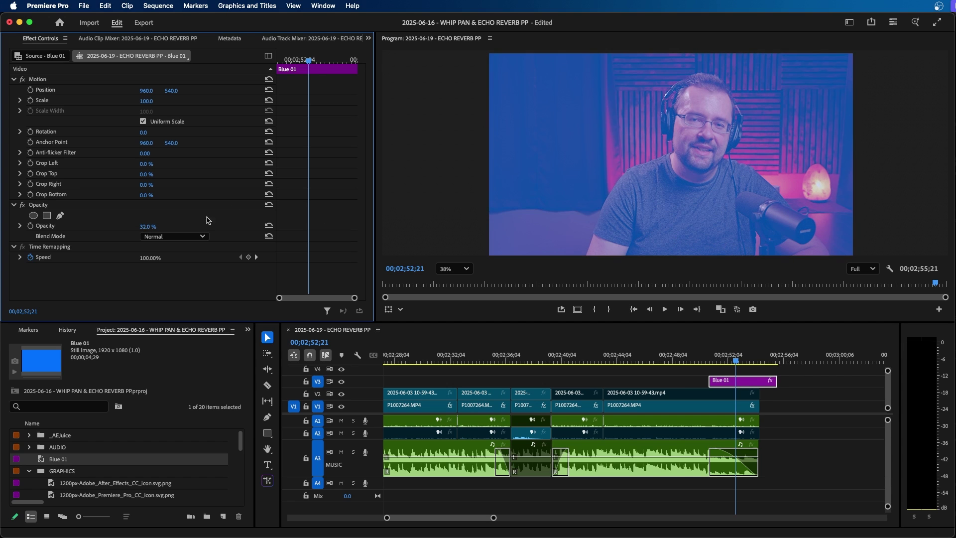
{"action": "left_click_drag", "start_coordinate": [146, 227], "coordinate": [167, 230]}
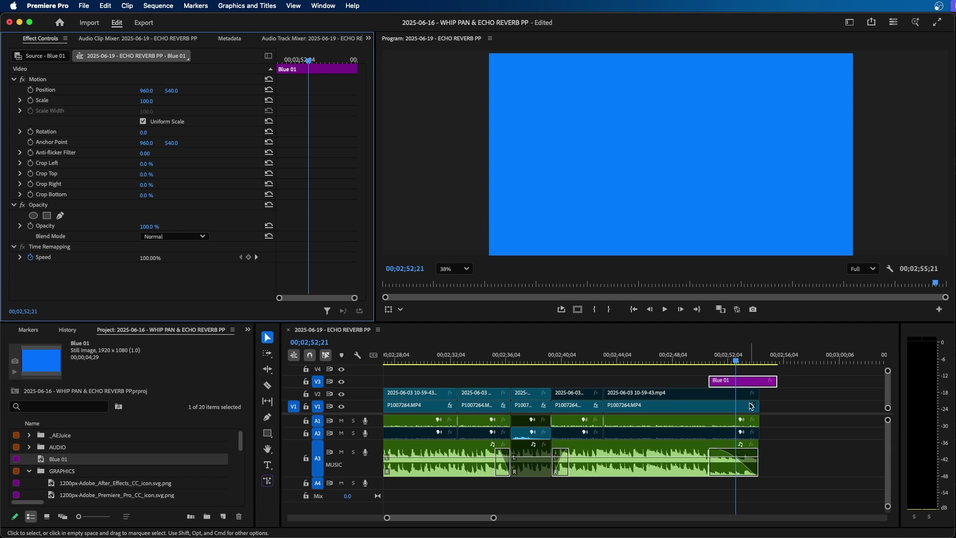
{"action": "left_click_drag", "start_coordinate": [734, 387], "coordinate": [789, 413]}
- Drop Blue 01 after the last clip on V1 and create a 1920×1080 Black Video item
{"action": "left_click", "coordinate": [779, 382]}
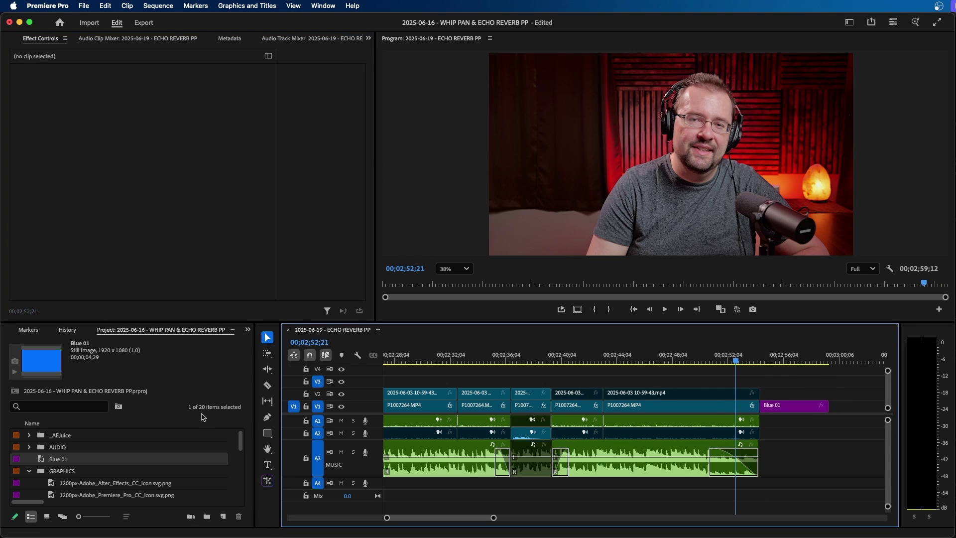
{"action": "left_click", "coordinate": [113, 333]}
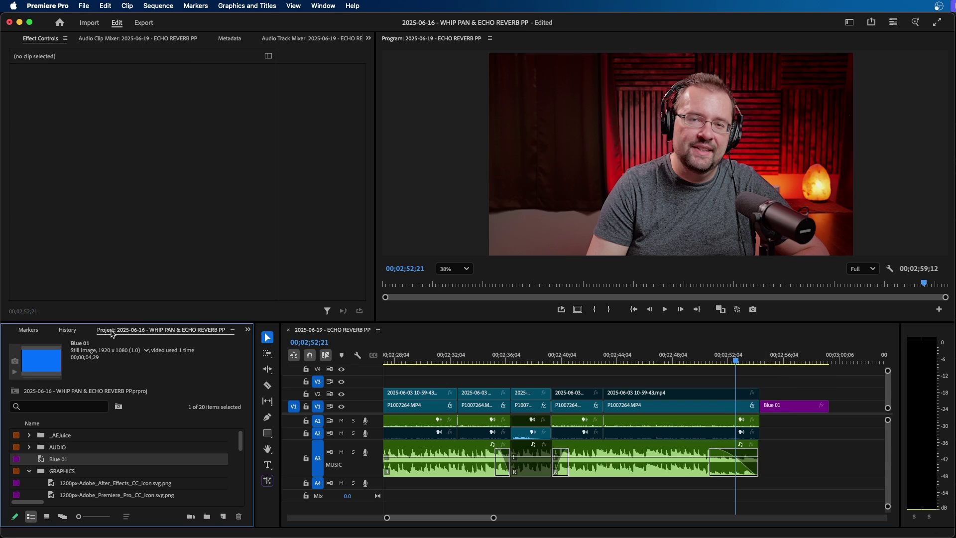
{"action": "left_click", "coordinate": [223, 517]}
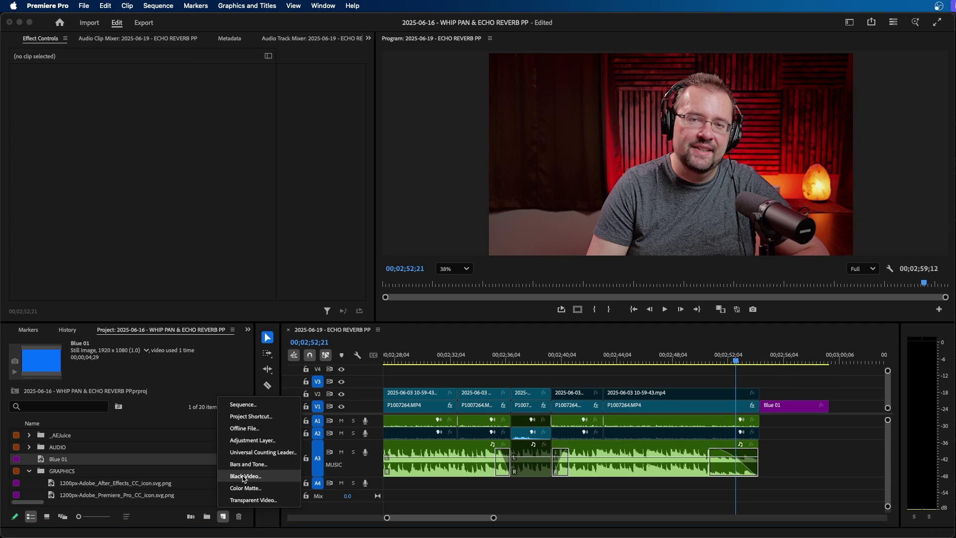
{"action": "left_click", "coordinate": [268, 478]}
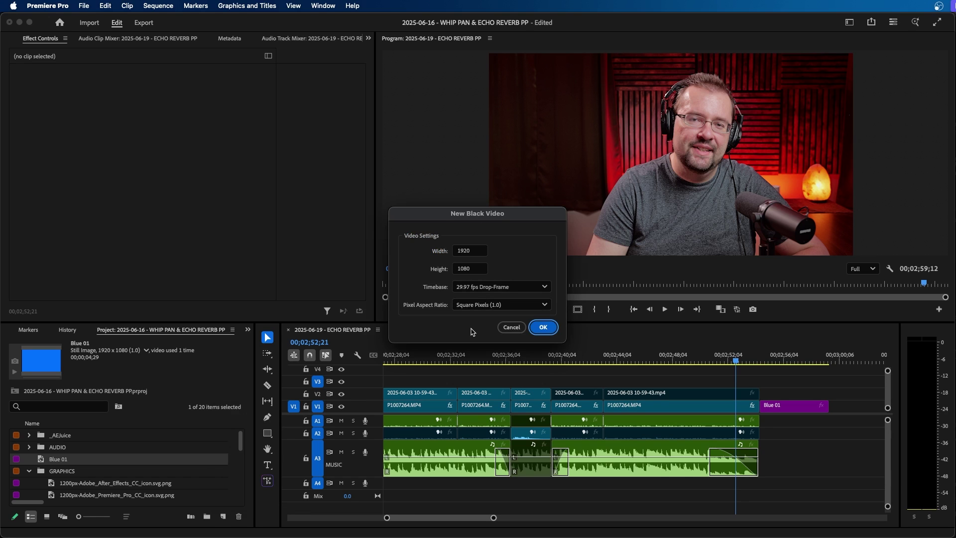
{"action": "left_click", "coordinate": [542, 329]}
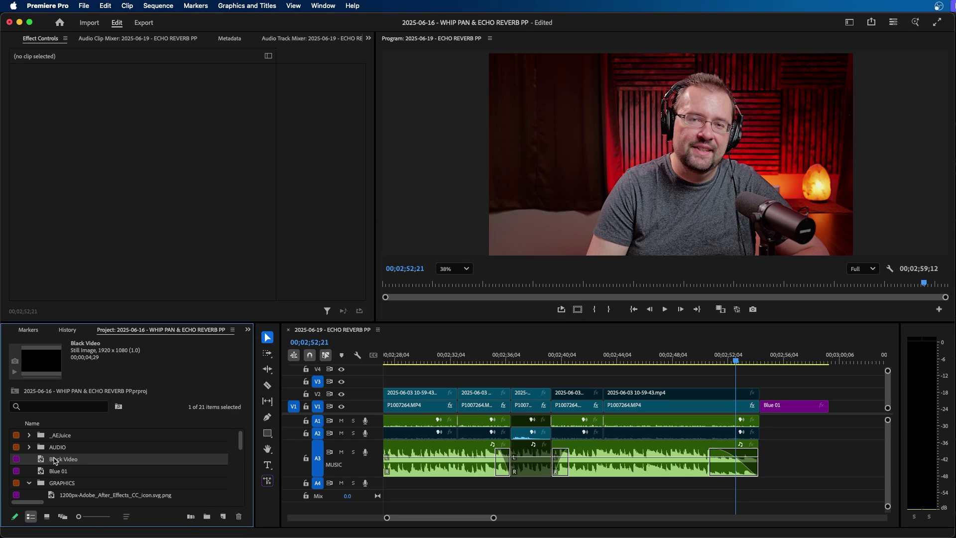
- Lay Black Video on V3 over the last clip's end, preview it, then delete it
{"action": "left_click_drag", "start_coordinate": [55, 460], "coordinate": [738, 387]}
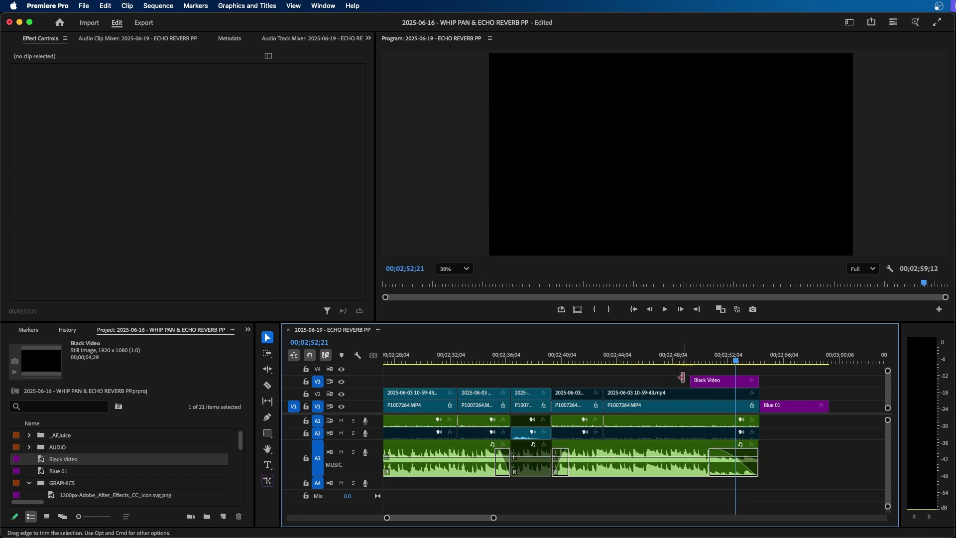
{"action": "left_click", "coordinate": [740, 389]}
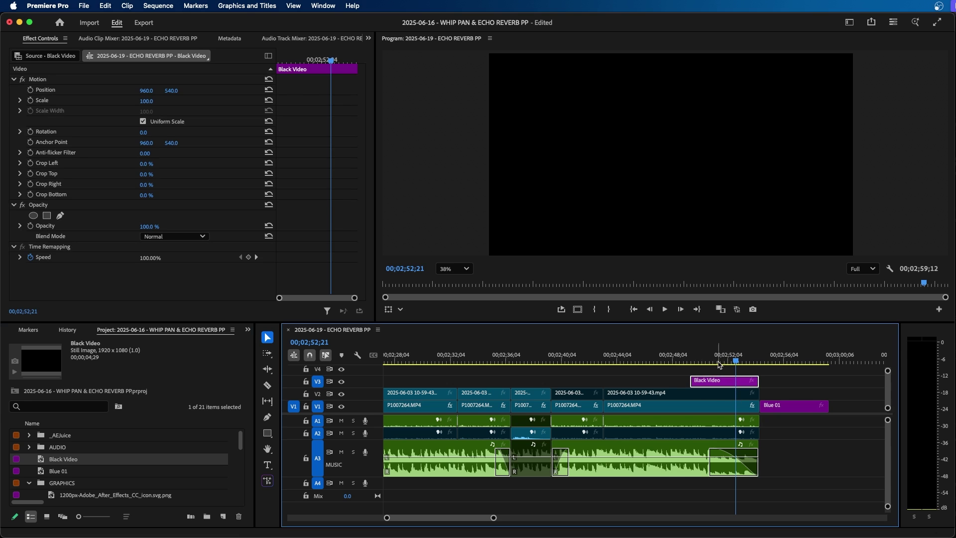
{"action": "mouse_move", "coordinate": [719, 365]}
{"action": "left_mouse_down"}
{"action": "mouse_move", "coordinate": [685, 365]}
{"action": "mouse_move", "coordinate": [702, 365]}
{"action": "left_mouse_up"}
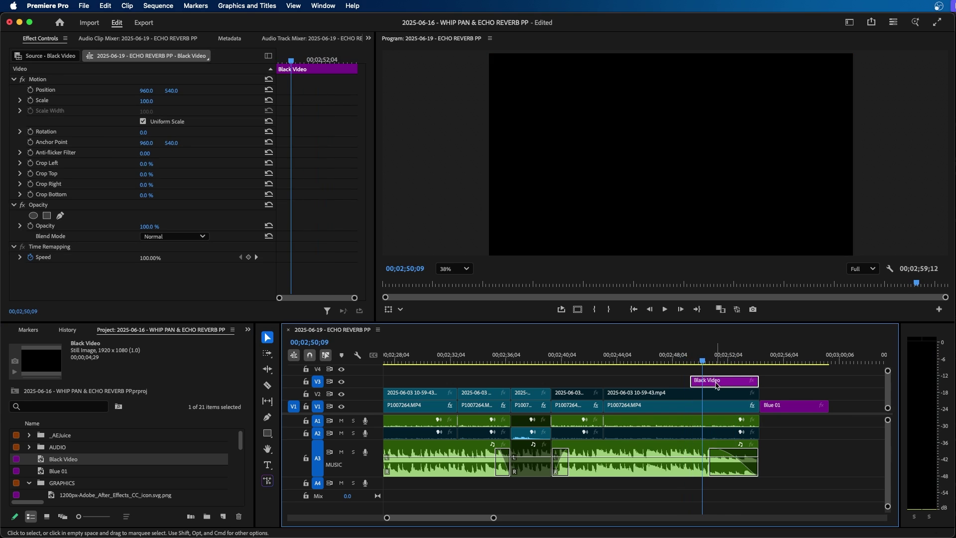
{"action": "left_click", "coordinate": [746, 361]}
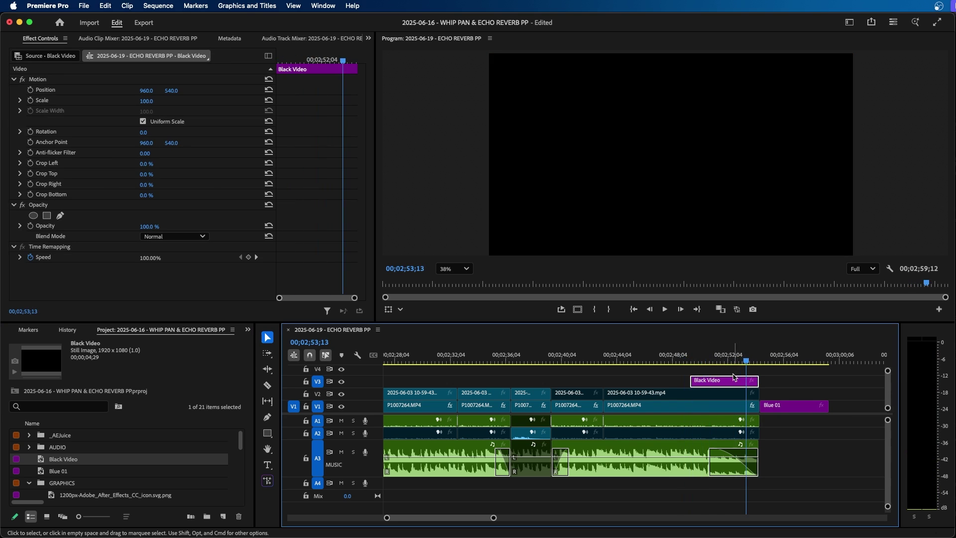
{"action": "left_click", "coordinate": [706, 361]}
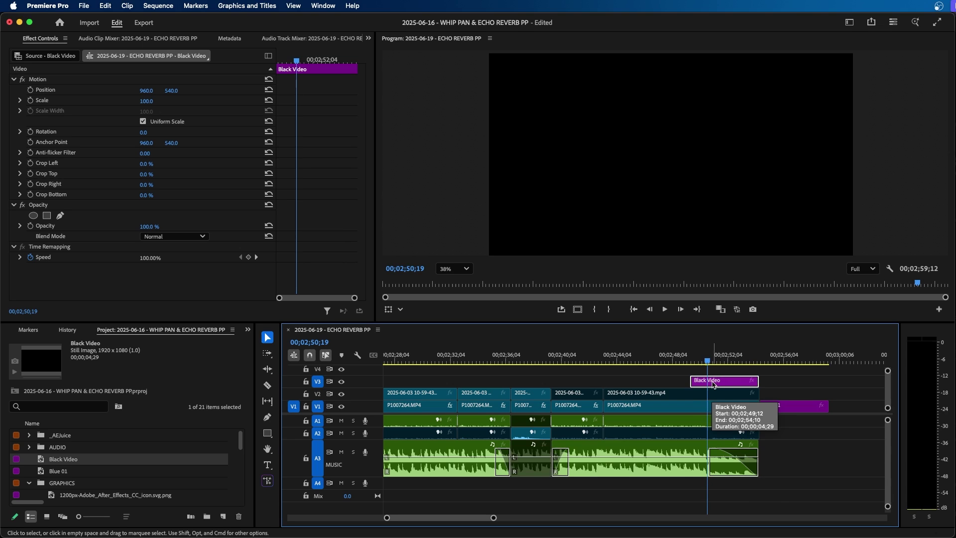
{"action": "key", "text": "Delete"}
{"action": "left_click", "coordinate": [780, 360]}
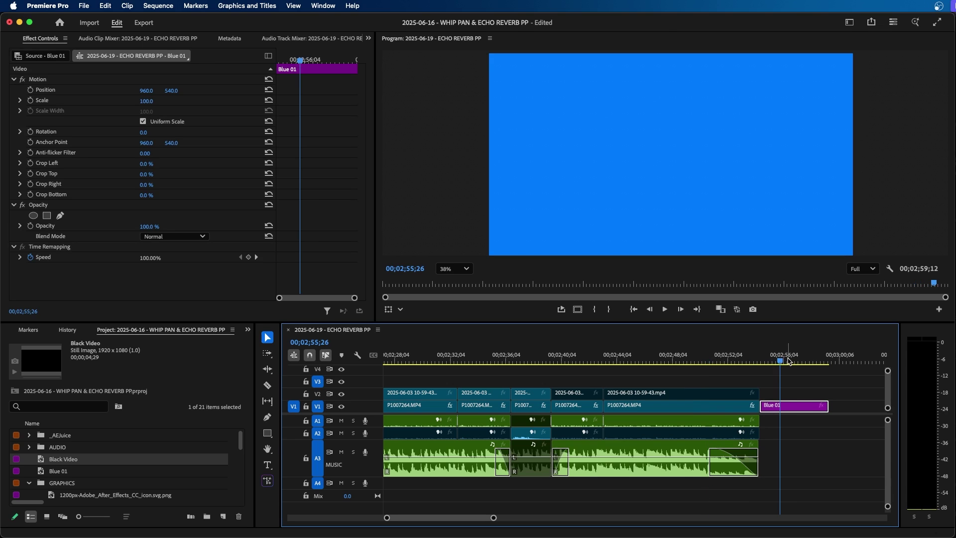
- Switch to the Color workspace and give Blue 01 a vignette Amount of -1.2
{"action": "left_click", "coordinate": [787, 361]}
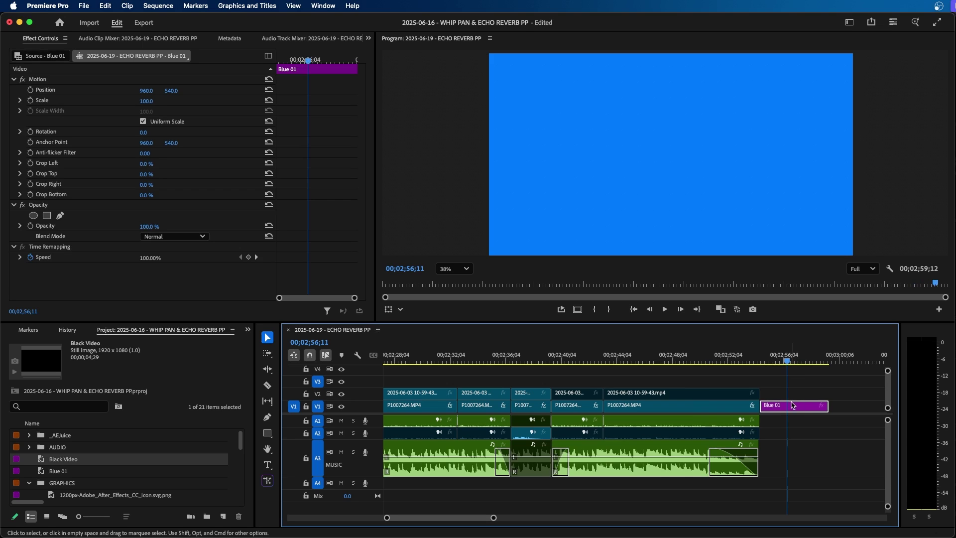
{"action": "left_click", "coordinate": [849, 22]}
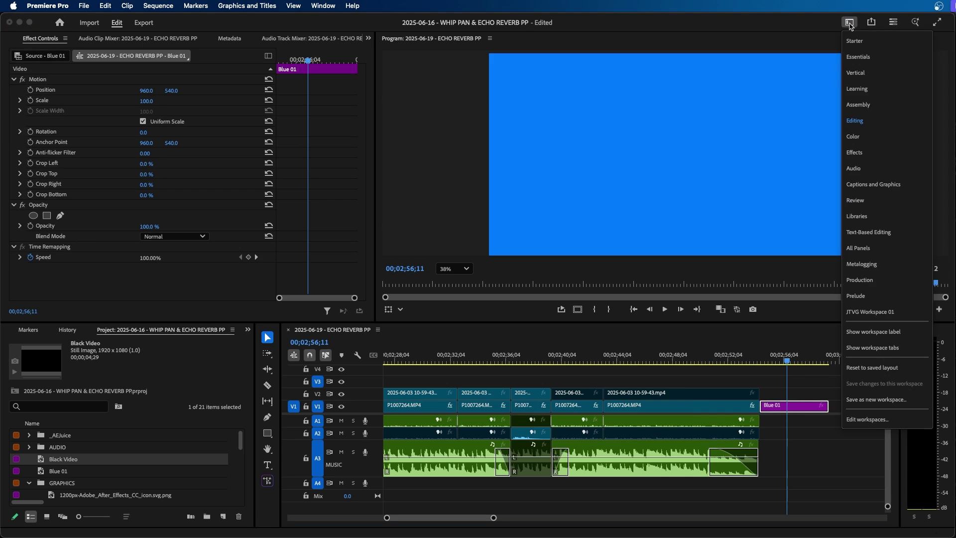
{"action": "left_click", "coordinate": [854, 136]}
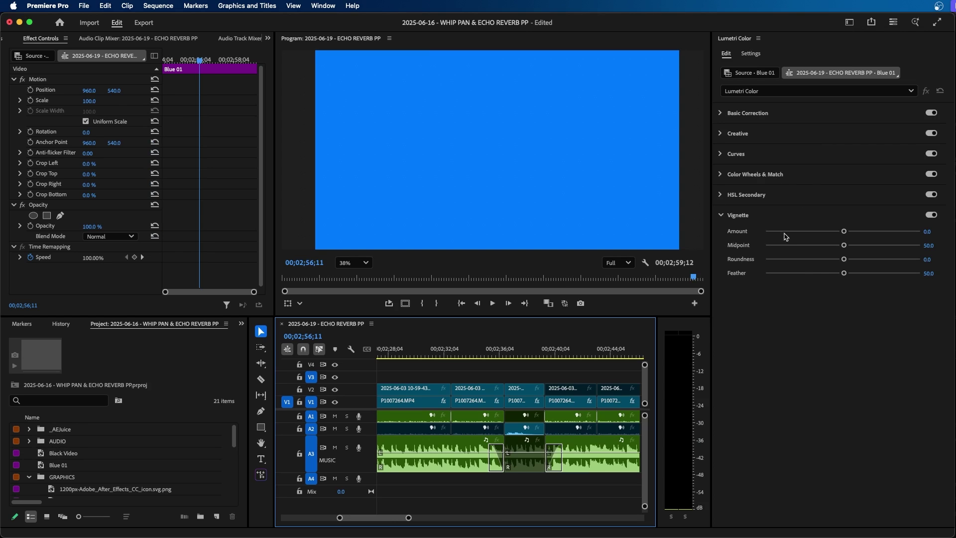
{"action": "left_click_drag", "start_coordinate": [843, 231], "coordinate": [810, 231]}
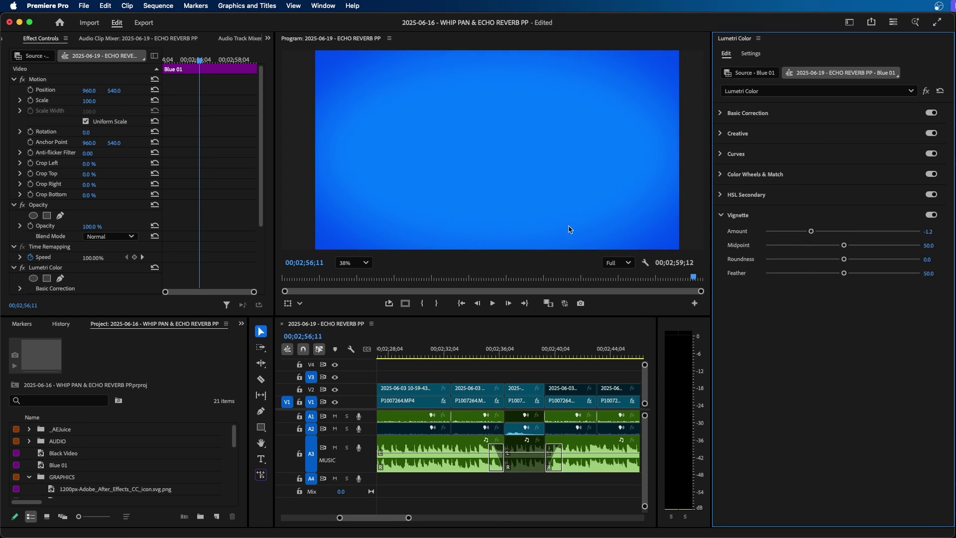
- Reselect Blue 01 and refine the vignette to Midpoint 41.7 and Feather 49.7
{"action": "left_click", "coordinate": [576, 368]}
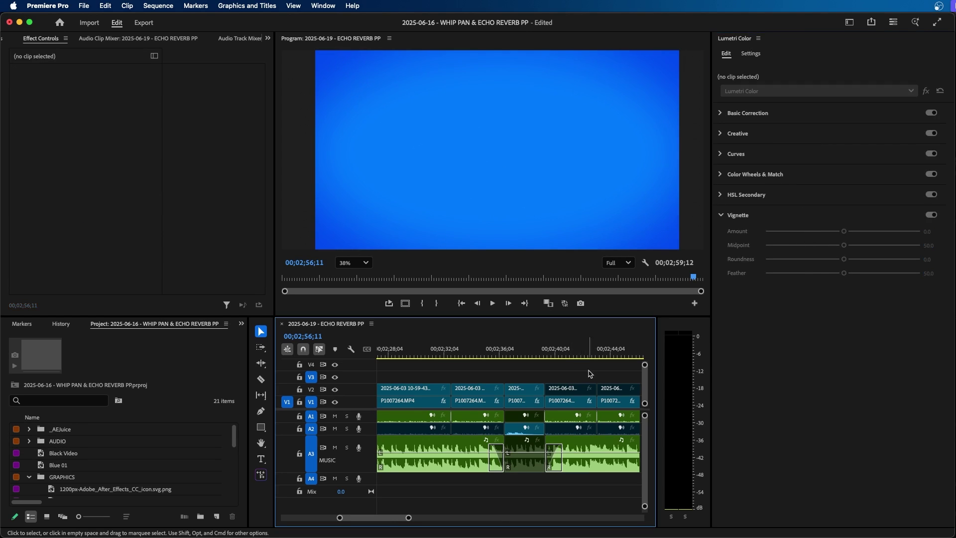
{"action": "key", "text": "h"}
{"action": "left_click_drag", "start_coordinate": [593, 380], "coordinate": [378, 380]}
{"action": "key", "text": "v"}
{"action": "left_click", "coordinate": [506, 163]}
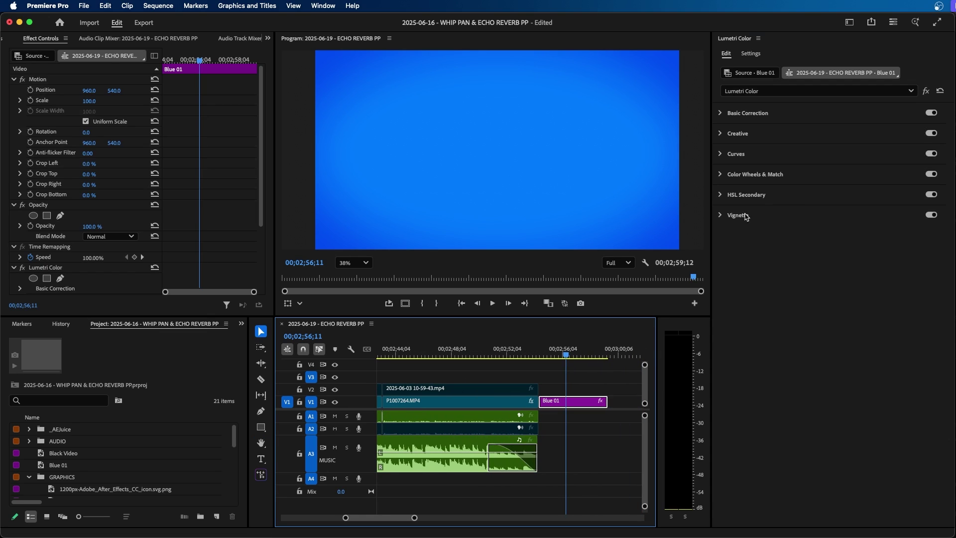
{"action": "left_click", "coordinate": [745, 216]}
{"action": "left_click_drag", "start_coordinate": [844, 274], "coordinate": [830, 245]}
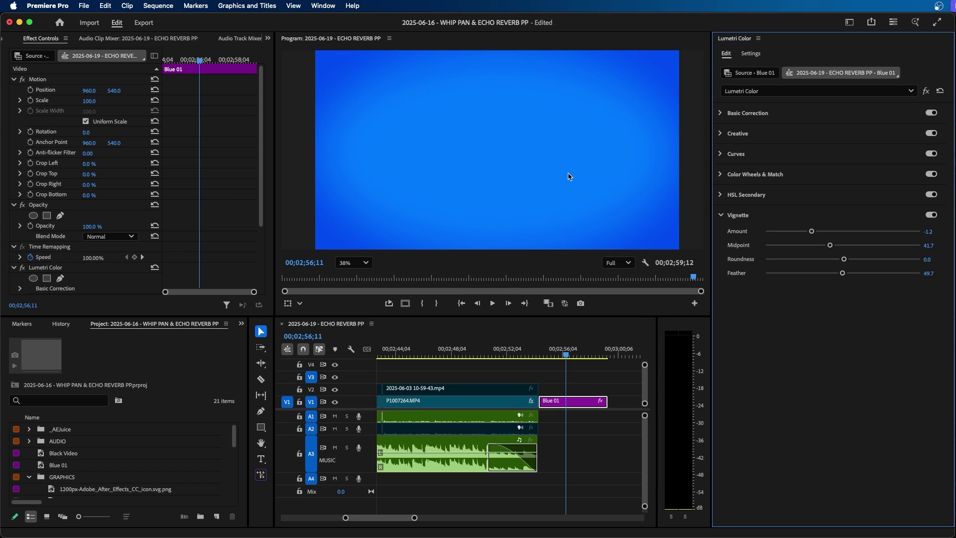
{"action": "left_click", "coordinate": [45, 267]}
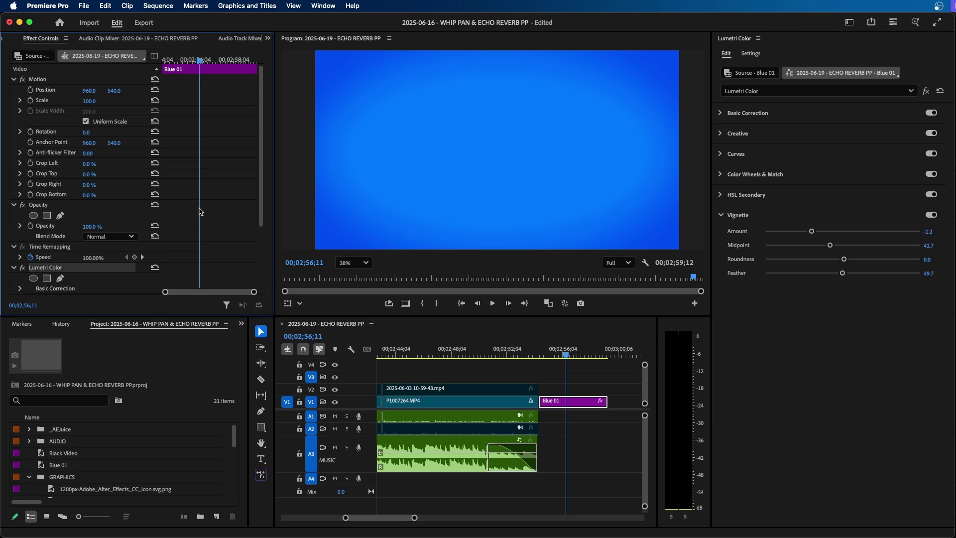
{"action": "scroll", "coordinate": [199, 212], "scroll_direction": "down", "scroll_amount": 3}
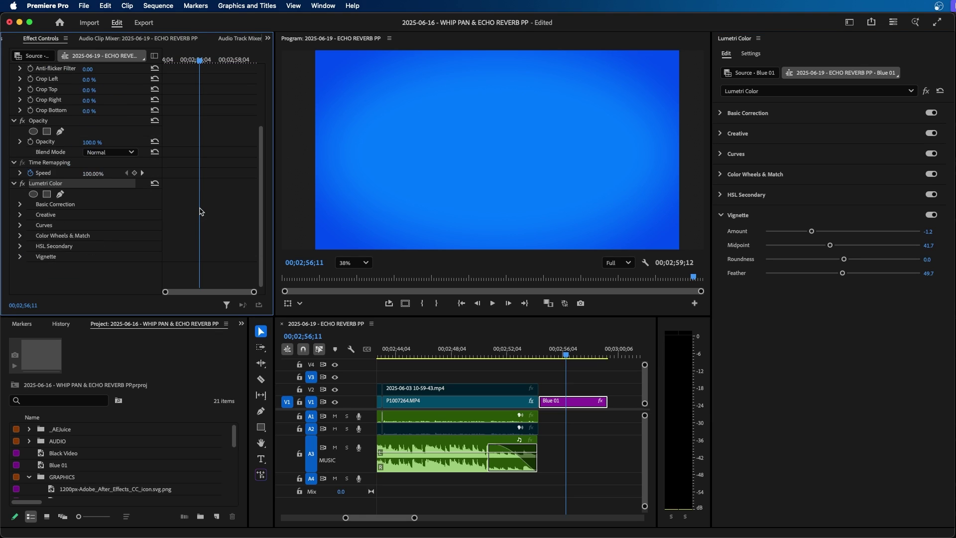
- Rename Blue 01's Lumetri Color effect to Vignette
{"action": "left_click", "coordinate": [15, 184]}
{"action": "right_click", "coordinate": [47, 257]}
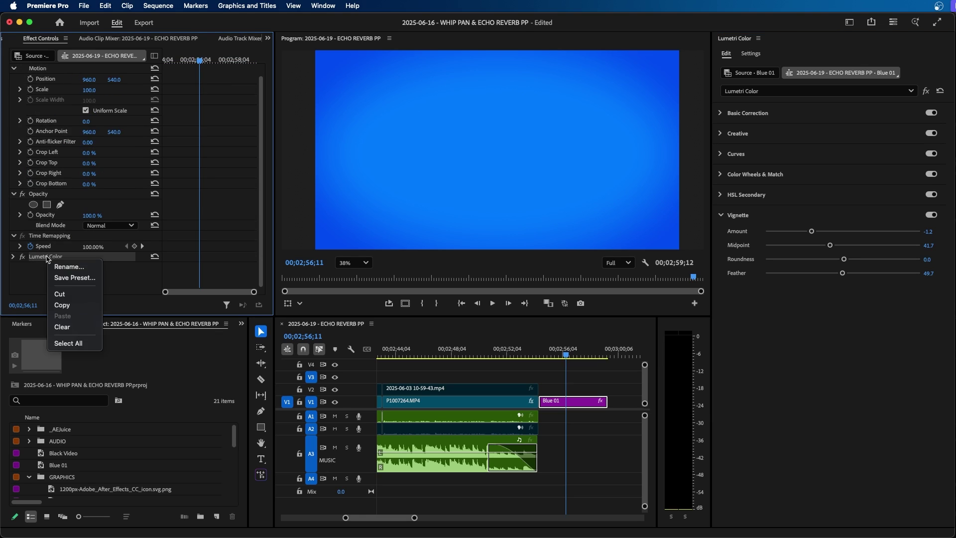
{"action": "left_click", "coordinate": [68, 267]}
{"action": "type", "text": "Vigne"}
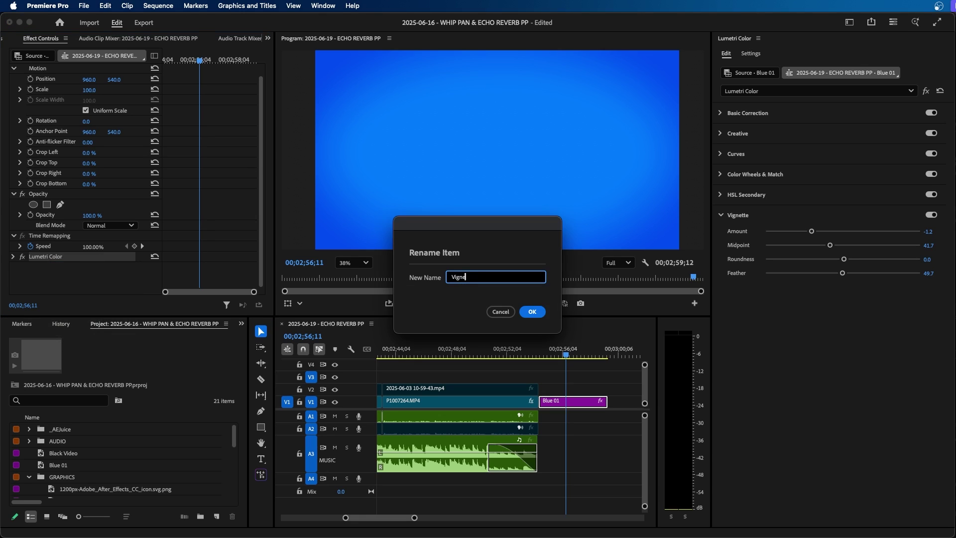
{"action": "type", "text": "tte"}
{"action": "key", "text": "Return"}
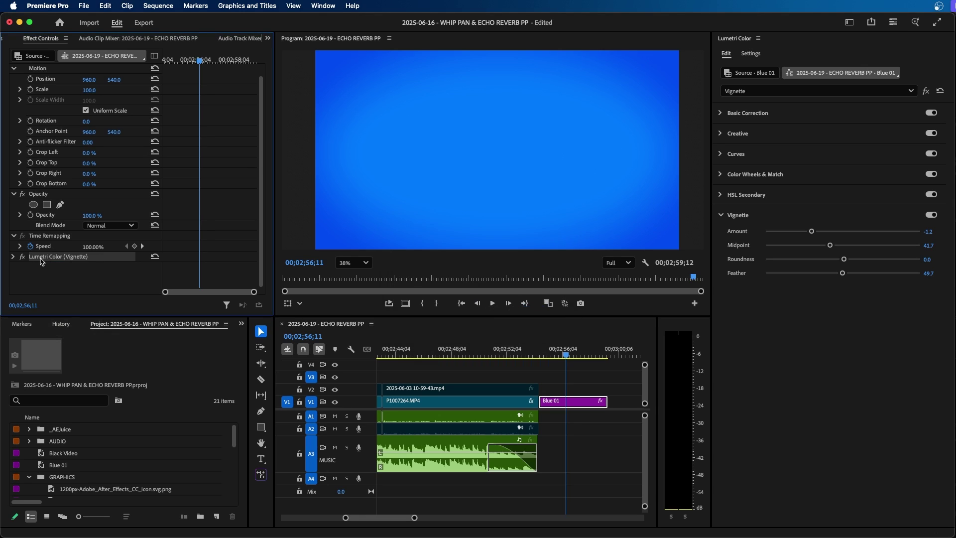
- Paste a reset copy of the effect, name it Gradient Color, and select it for editing
{"action": "key", "text": "super+v"}
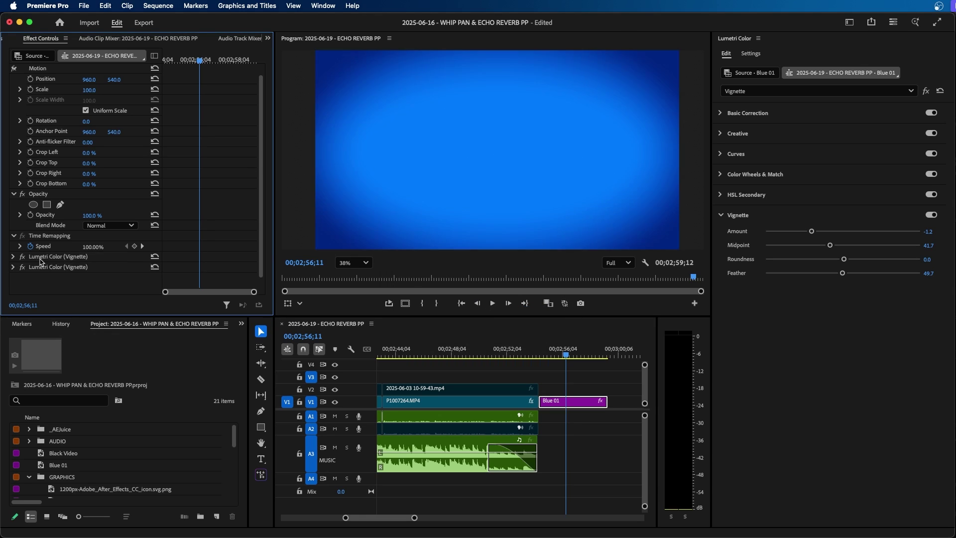
{"action": "left_click", "coordinate": [48, 270]}
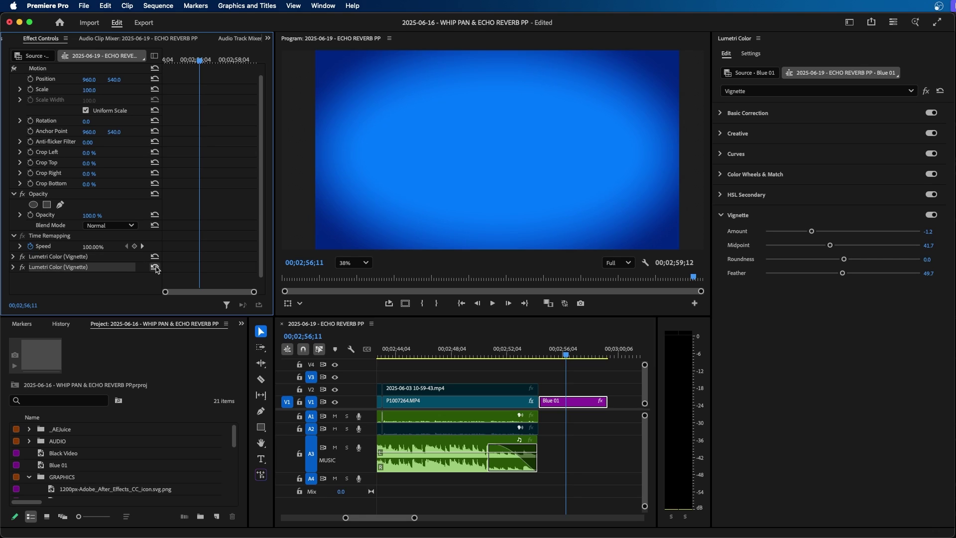
{"action": "right_click", "coordinate": [52, 269]}
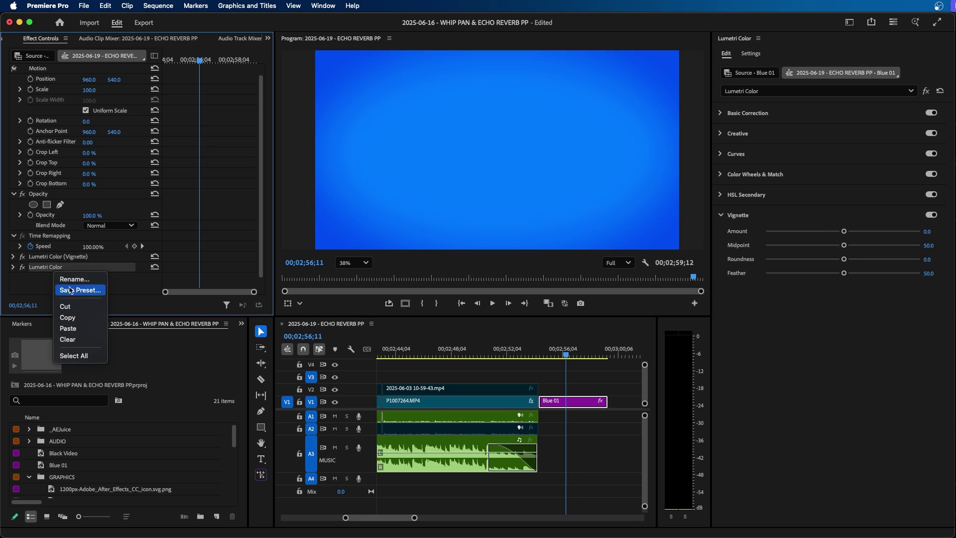
{"action": "left_click", "coordinate": [70, 281]}
{"action": "type", "text": "Gradient Color"}
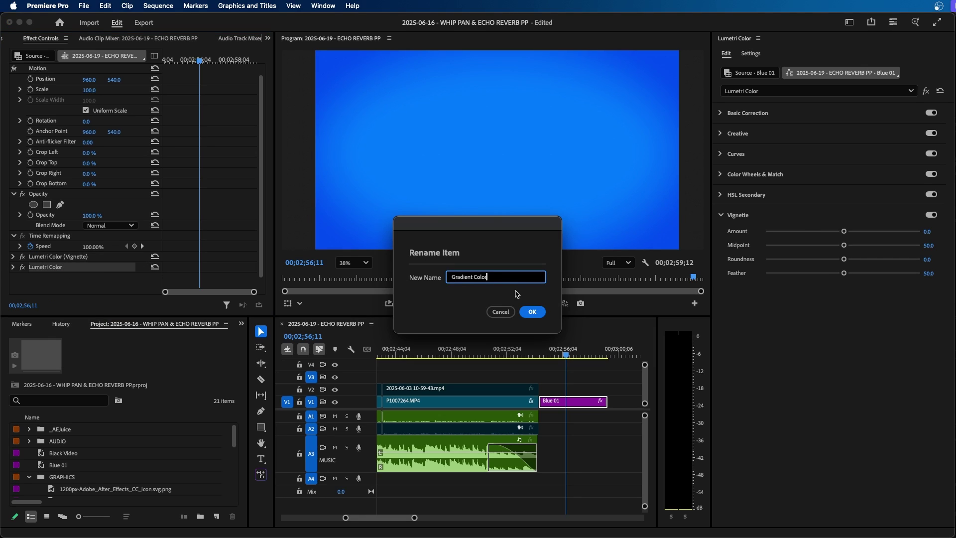
{"action": "left_click", "coordinate": [532, 311]}
{"action": "left_click", "coordinate": [739, 40]}
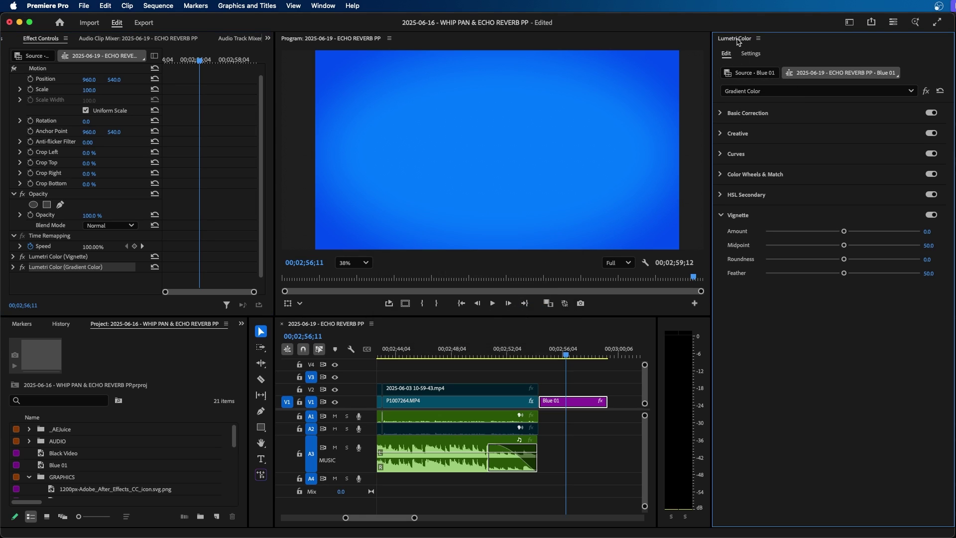
{"action": "left_click", "coordinate": [750, 92]}
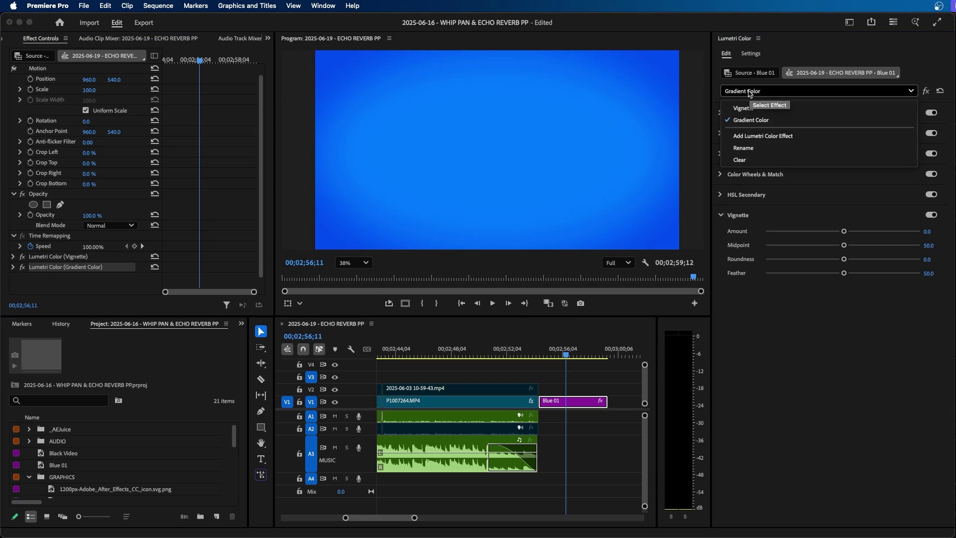
{"action": "left_click", "coordinate": [755, 123]}
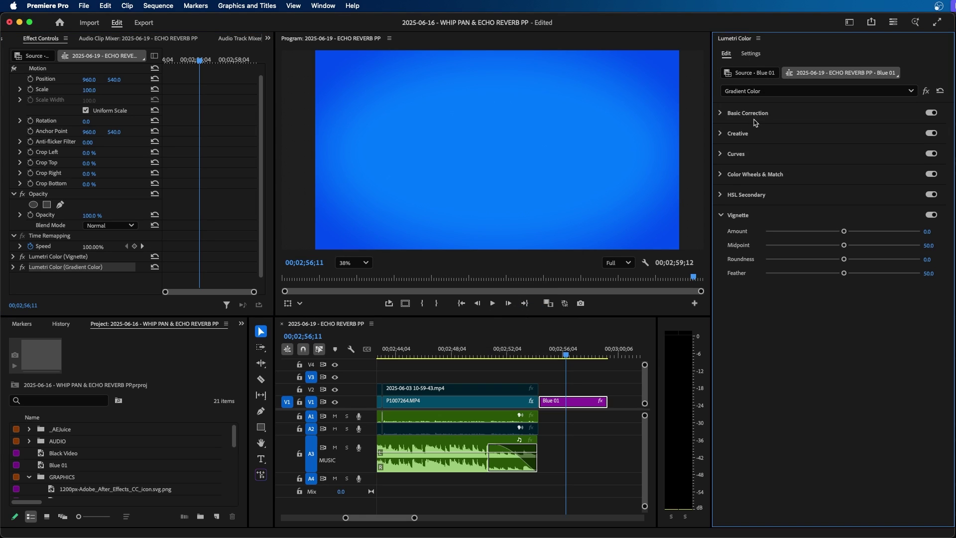
- Pull down the blue point on Gradient Color's Hue vs Hue curve so the matte turns purple
{"action": "left_click", "coordinate": [739, 157]}
{"action": "scroll", "coordinate": [807, 399], "scroll_direction": "down", "scroll_amount": 3}
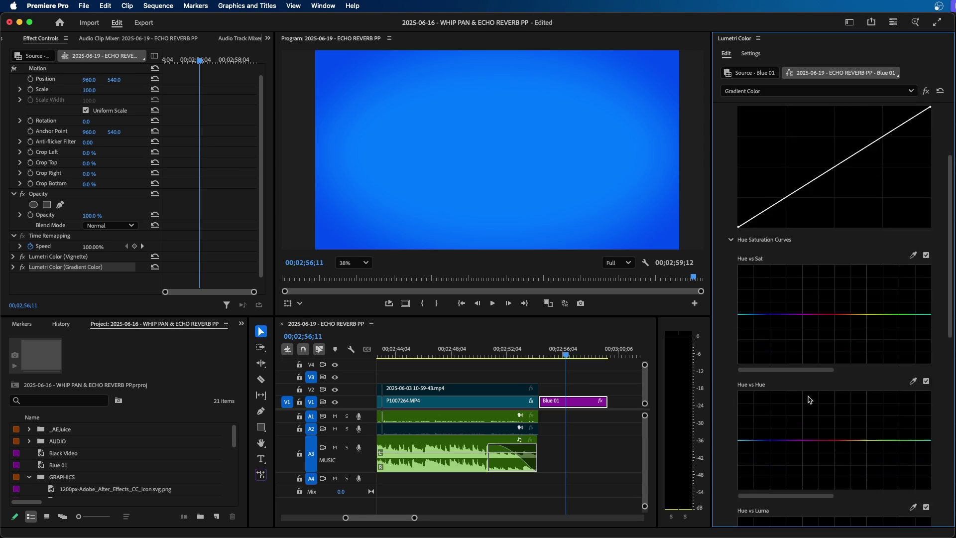
{"action": "scroll", "coordinate": [808, 399], "scroll_direction": "down", "scroll_amount": 3}
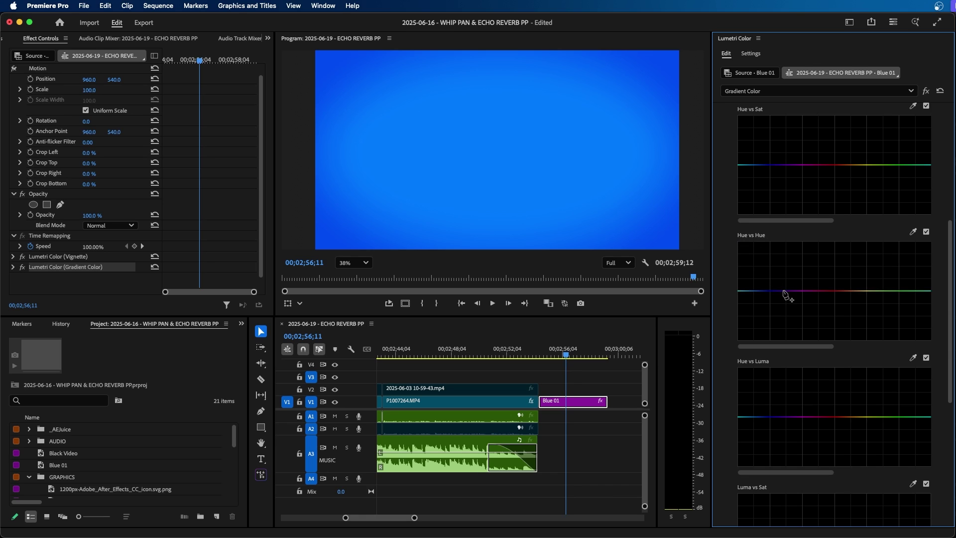
{"action": "mouse_move", "coordinate": [783, 290]}
{"action": "left_mouse_down"}
{"action": "mouse_move", "coordinate": [783, 315]}
{"action": "mouse_move", "coordinate": [788, 282]}
{"action": "mouse_move", "coordinate": [787, 301]}
{"action": "left_mouse_up"}
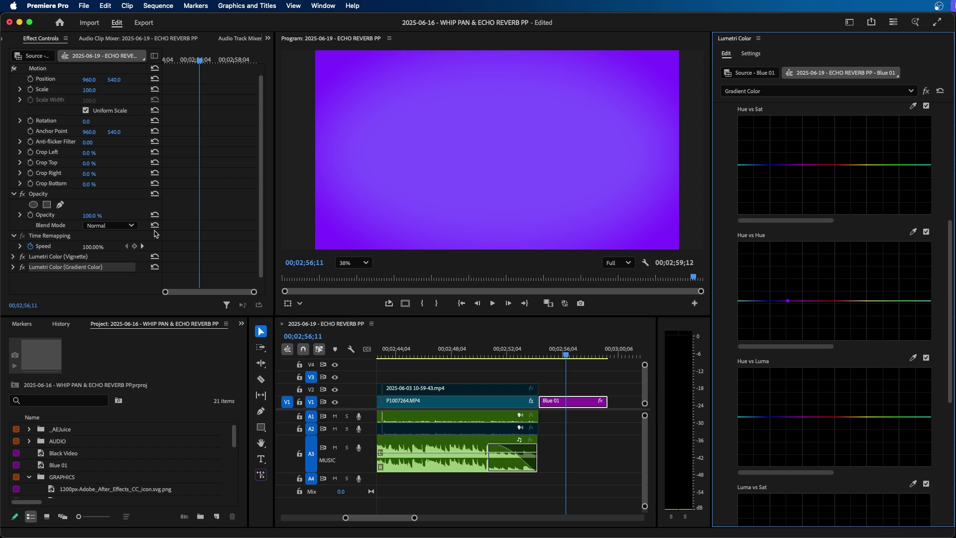
- Draw a four-point freeform mask on Gradient Color covering the lower part of the frame
{"action": "left_click", "coordinate": [13, 267]}
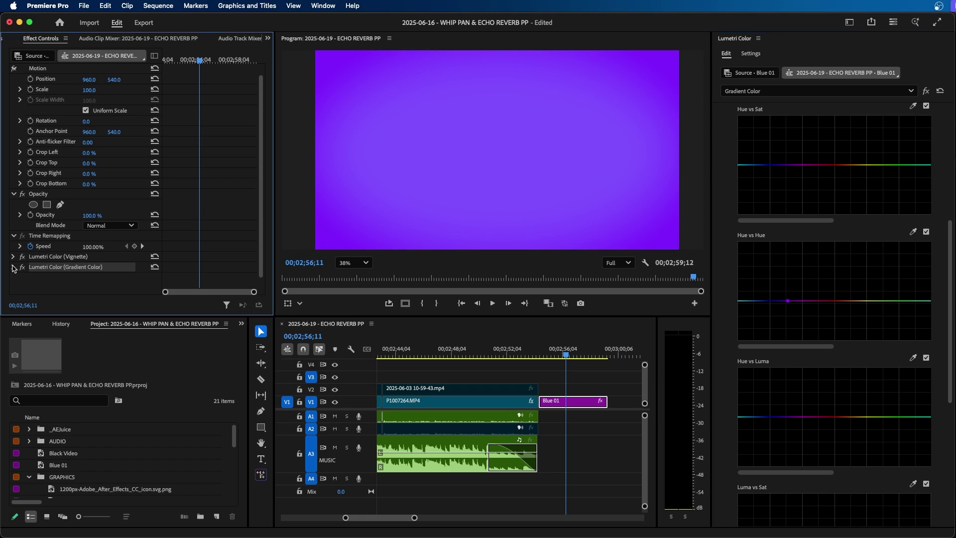
{"action": "scroll", "coordinate": [78, 261], "scroll_direction": "down", "scroll_amount": 4}
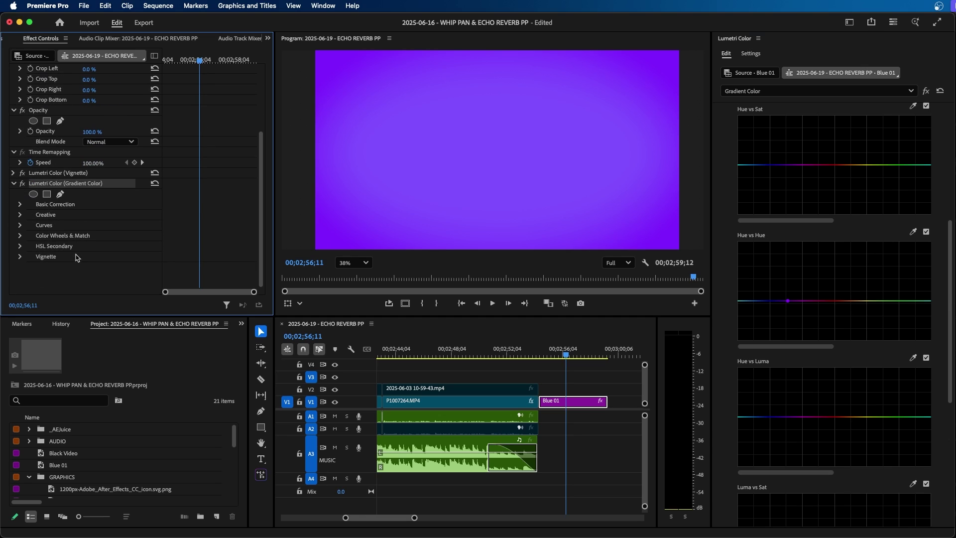
{"action": "left_click", "coordinate": [60, 194]}
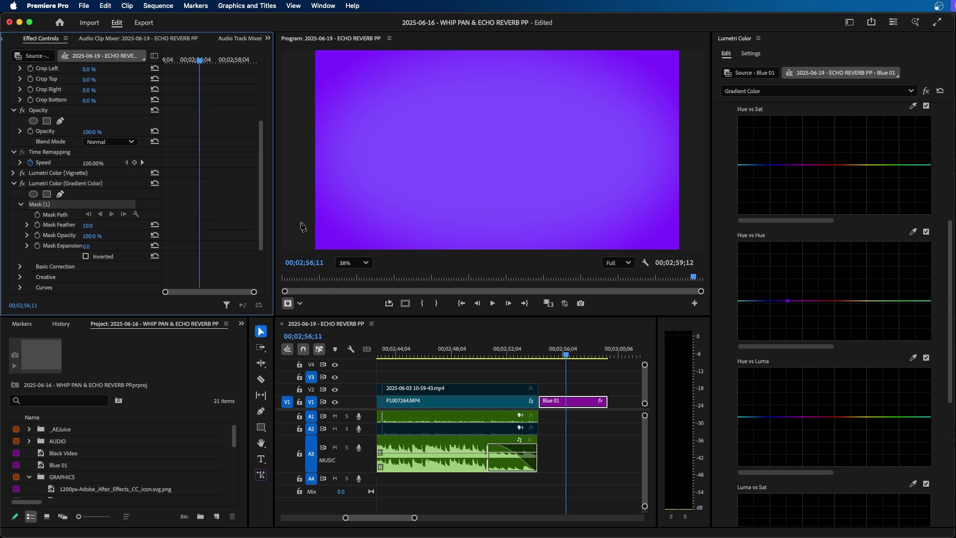
{"action": "left_click", "coordinate": [305, 167]}
{"action": "left_click", "coordinate": [697, 169]}
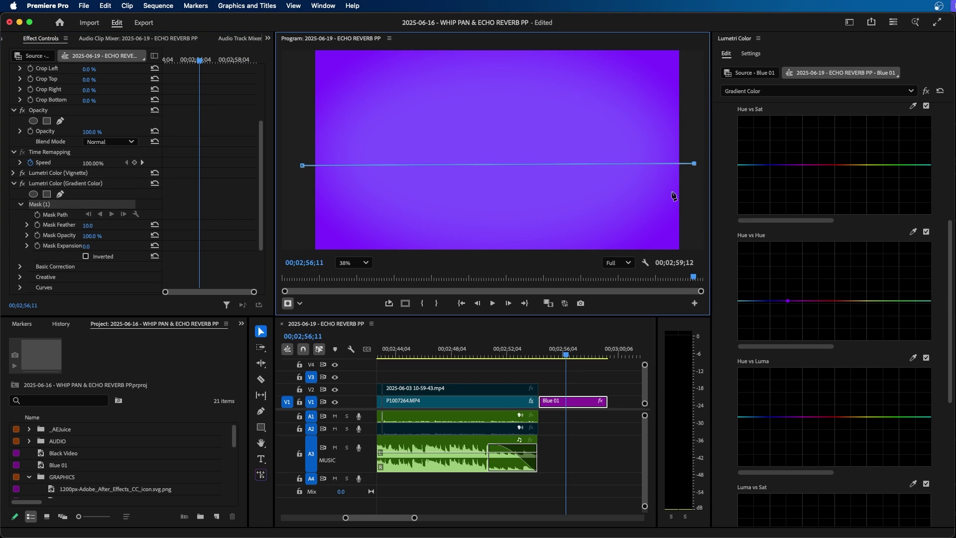
{"action": "scroll", "coordinate": [673, 196], "scroll_direction": "down", "scroll_amount": 2}
{"action": "left_click", "coordinate": [686, 246]}
{"action": "left_click", "coordinate": [408, 245]}
{"action": "left_click", "coordinate": [409, 174]}
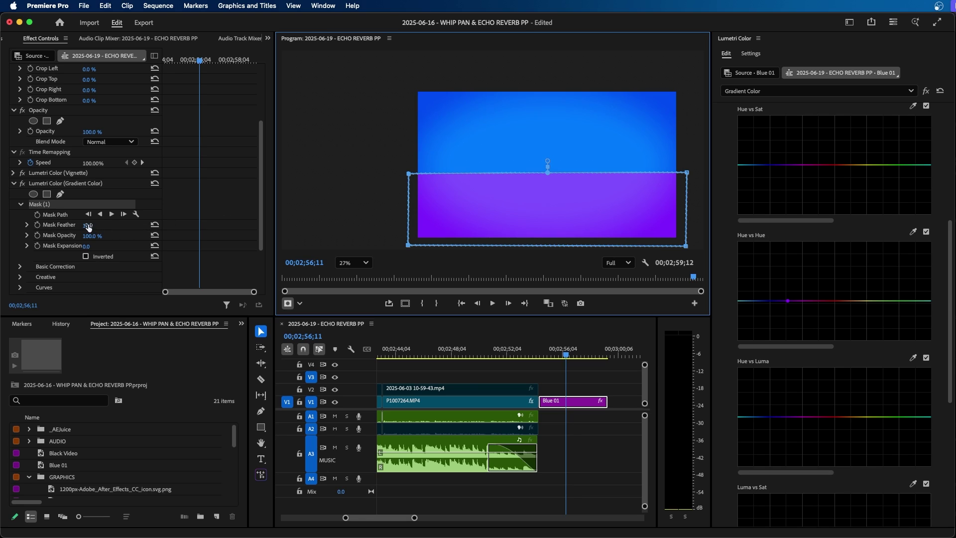
- Feather the mask to about 950 and expand it to about 300
{"action": "left_click_drag", "start_coordinate": [88, 226], "coordinate": [149, 225]}
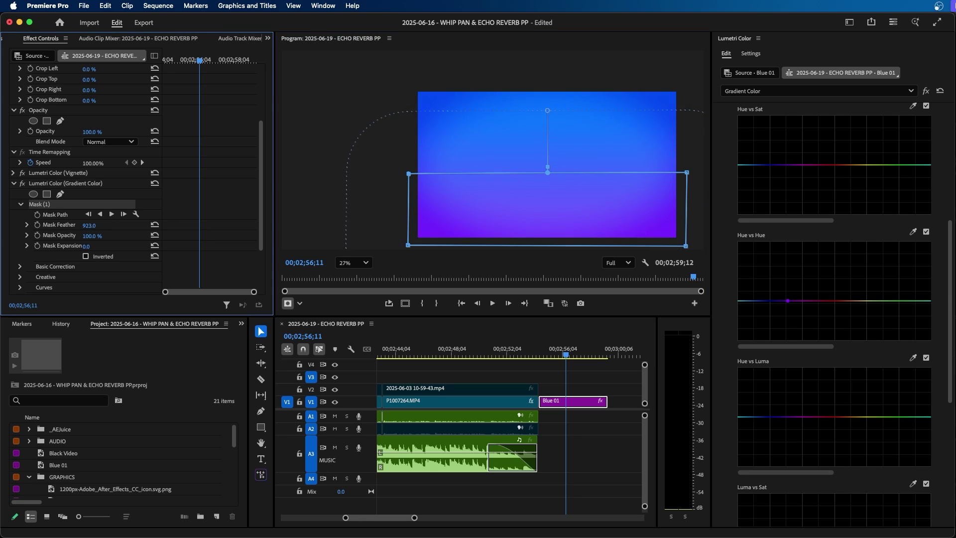
{"action": "left_click_drag", "start_coordinate": [559, 169], "coordinate": [570, 126]}
{"action": "left_click", "coordinate": [626, 383]}
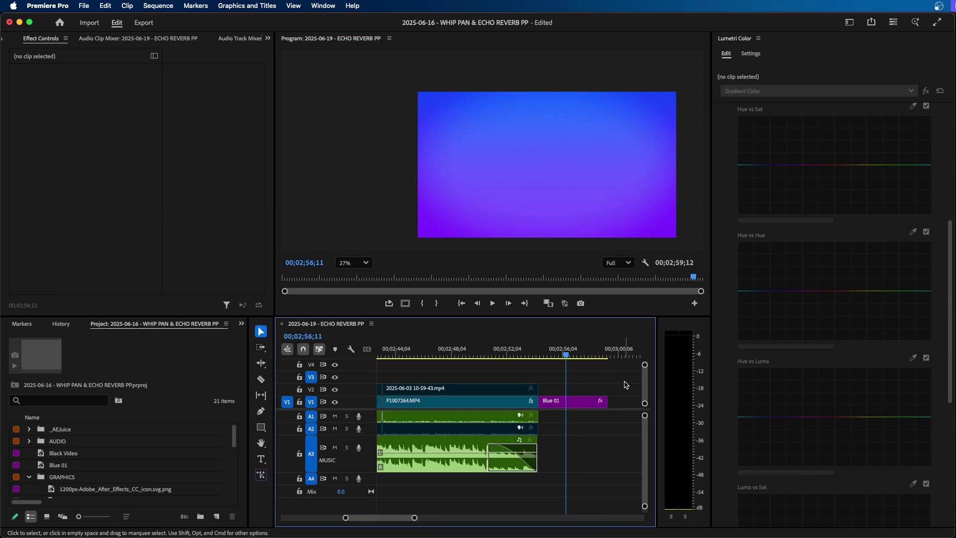
{"action": "left_click", "coordinate": [573, 401]}
- Move Lumetri Color (Gradient Color) above Lumetri Color (Vignette), collapse it, and deselect to preview
{"action": "scroll", "coordinate": [56, 271], "scroll_direction": "down", "scroll_amount": 2}
{"action": "left_click", "coordinate": [47, 249]}
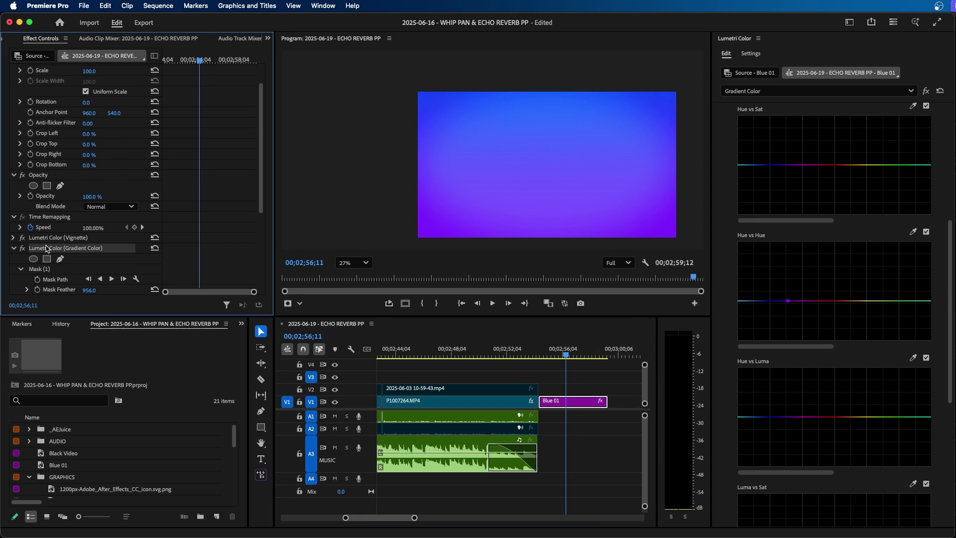
{"action": "left_click_drag", "start_coordinate": [47, 249], "coordinate": [53, 238]}
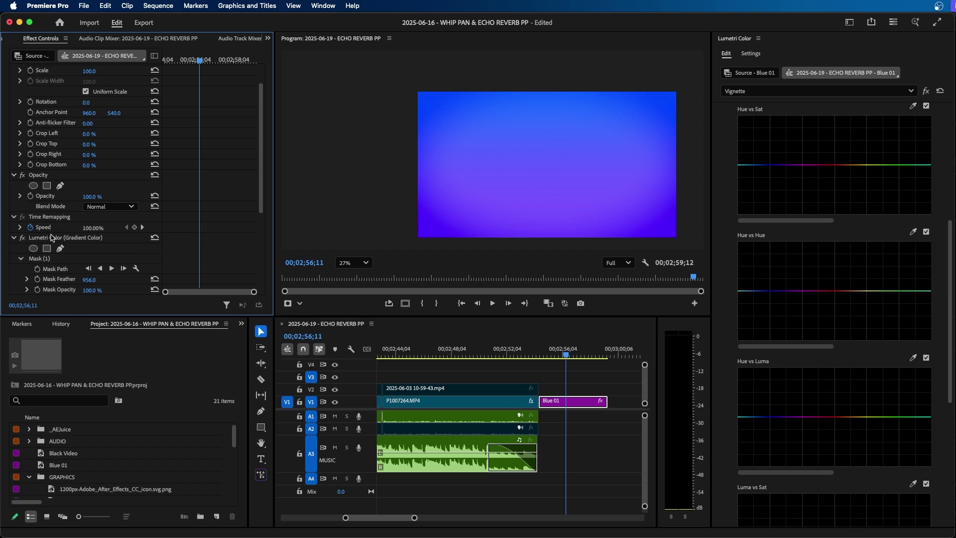
{"action": "left_click", "coordinate": [14, 238]}
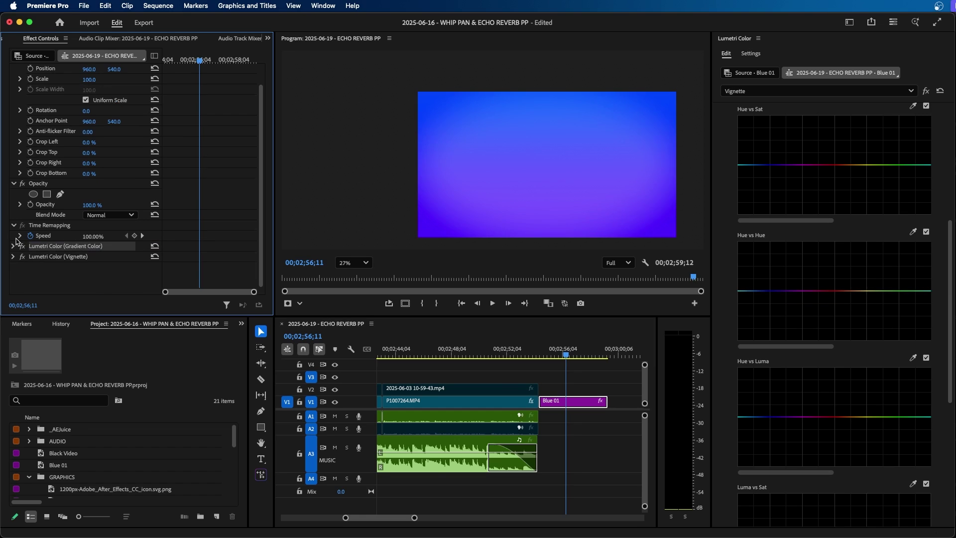
{"action": "left_click", "coordinate": [70, 257]}
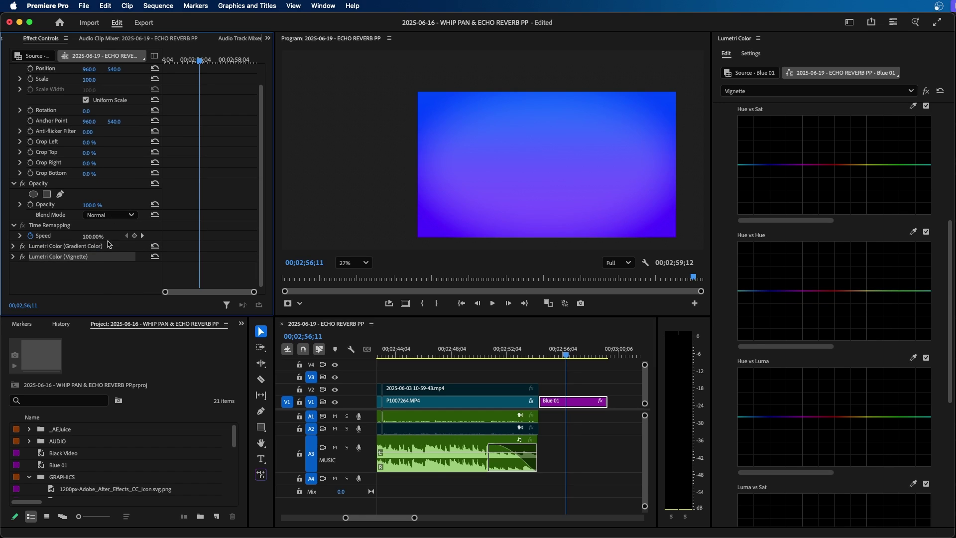
{"action": "left_click", "coordinate": [64, 247]}
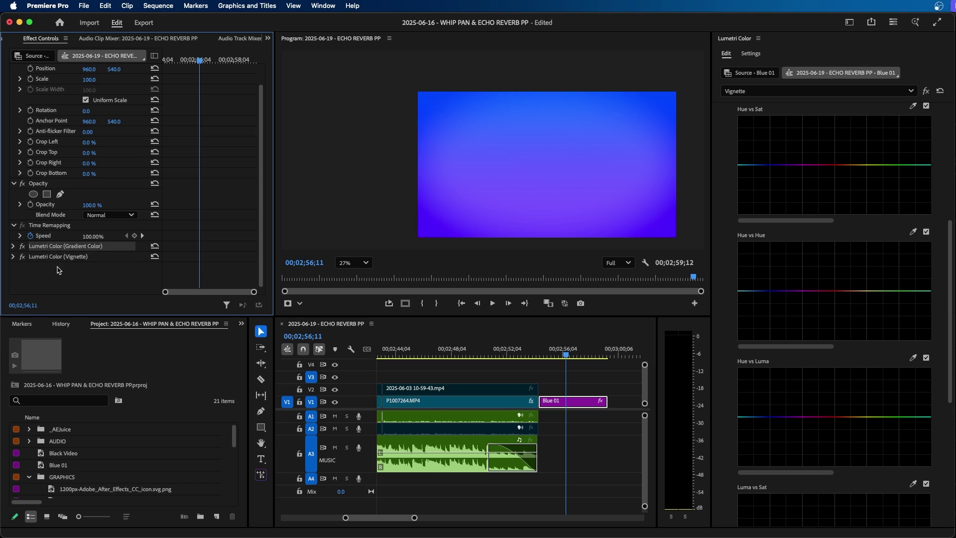
{"action": "left_click", "coordinate": [67, 258]}
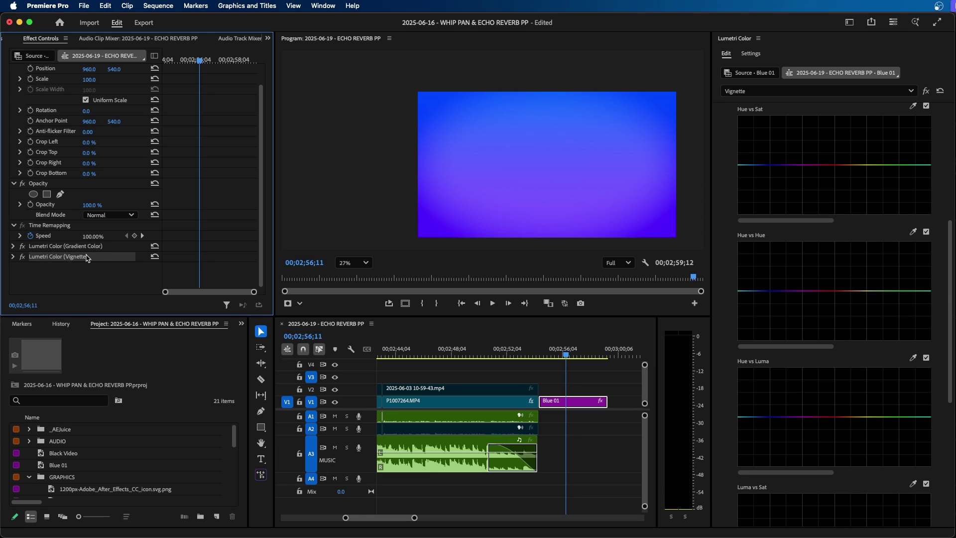
{"action": "left_click", "coordinate": [61, 246]}
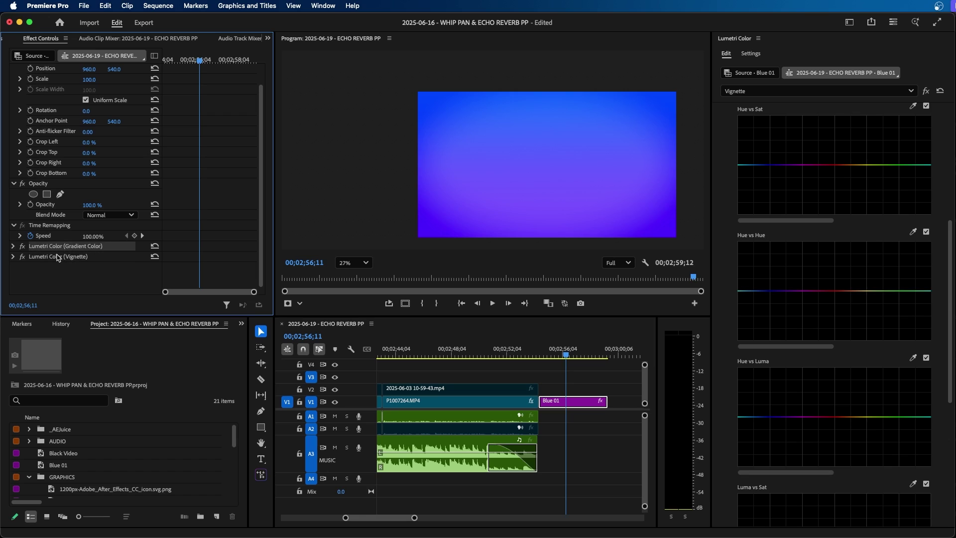
{"action": "left_click", "coordinate": [561, 159]}
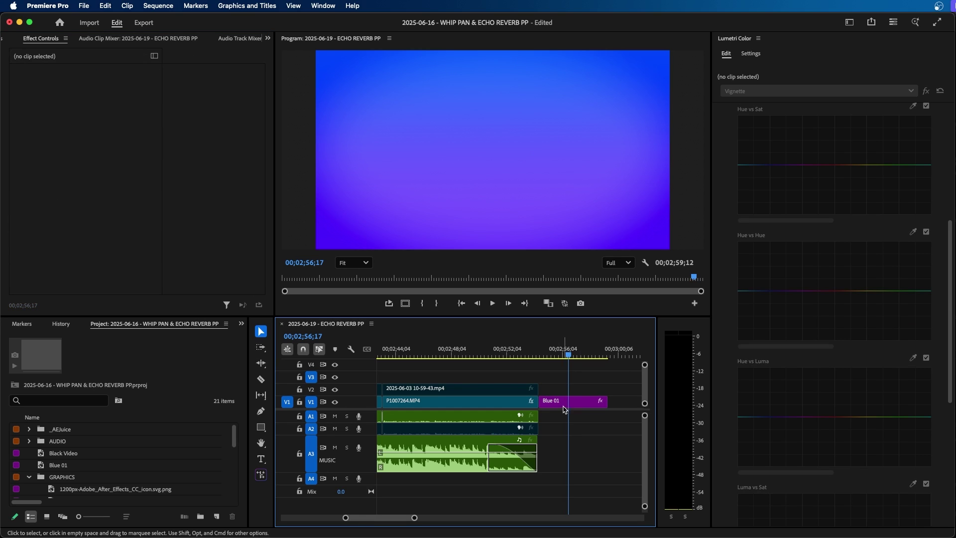
- Add a Wipe transition at the edit point between P1007264.MP4 and Blue 01
{"action": "left_click", "coordinate": [534, 354]}
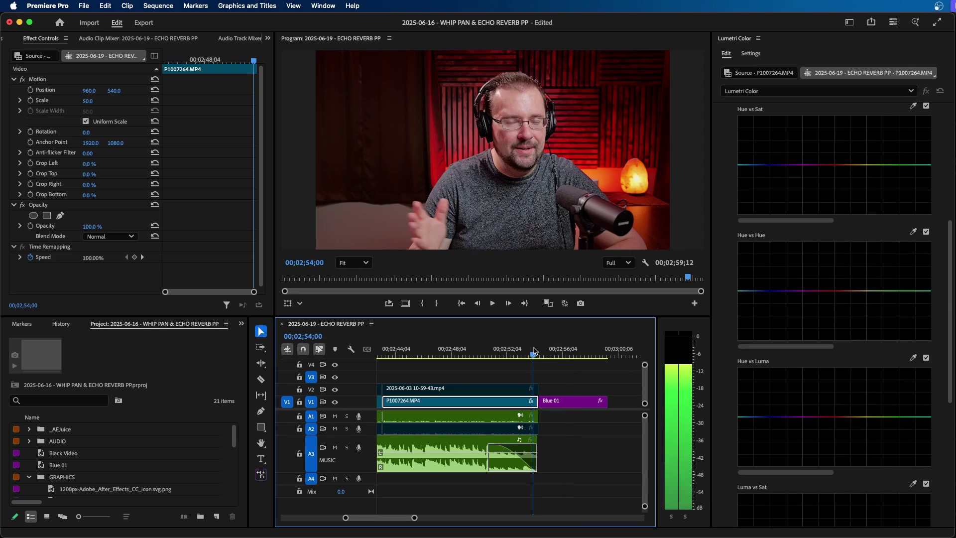
{"action": "left_click_drag", "start_coordinate": [533, 352], "coordinate": [550, 354]}
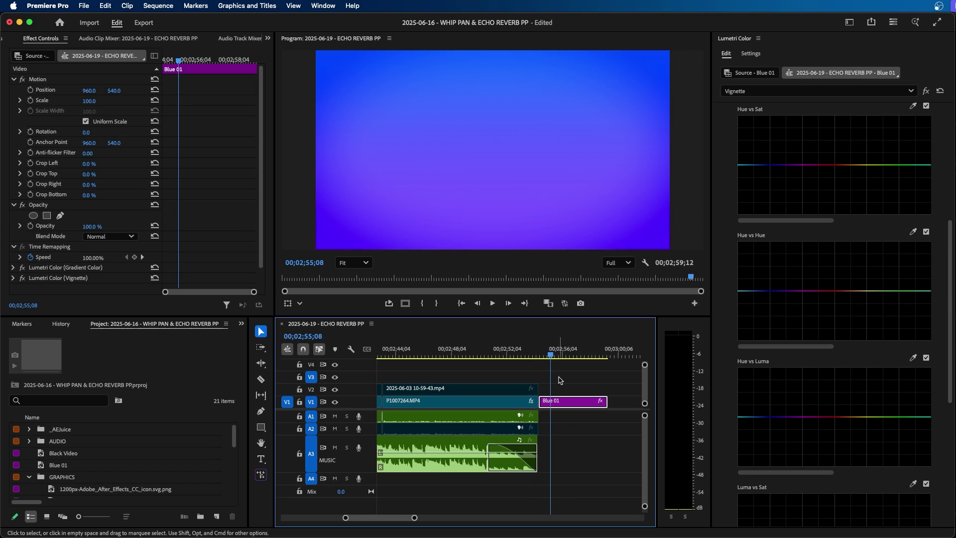
{"action": "left_click", "coordinate": [241, 323]}
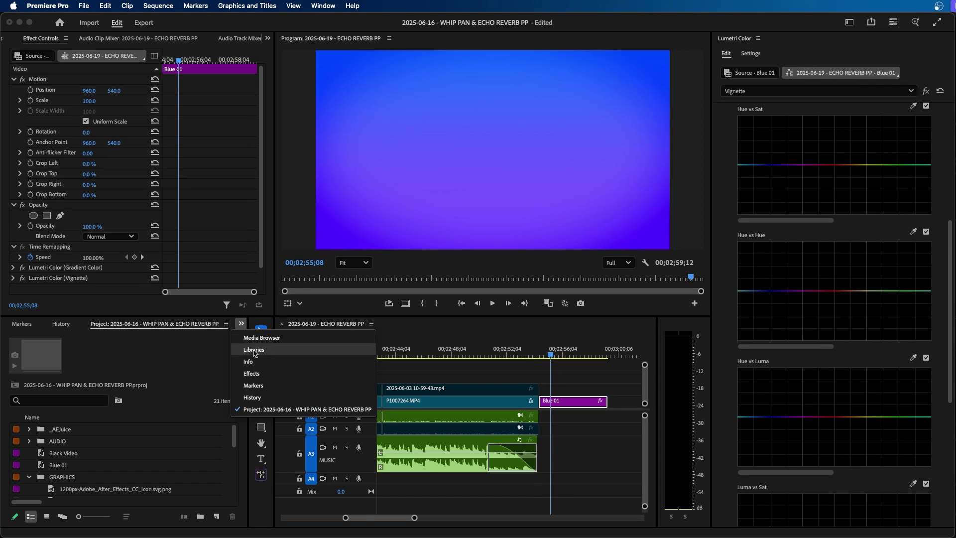
{"action": "left_click", "coordinate": [262, 377]}
{"action": "left_click", "coordinate": [85, 343]}
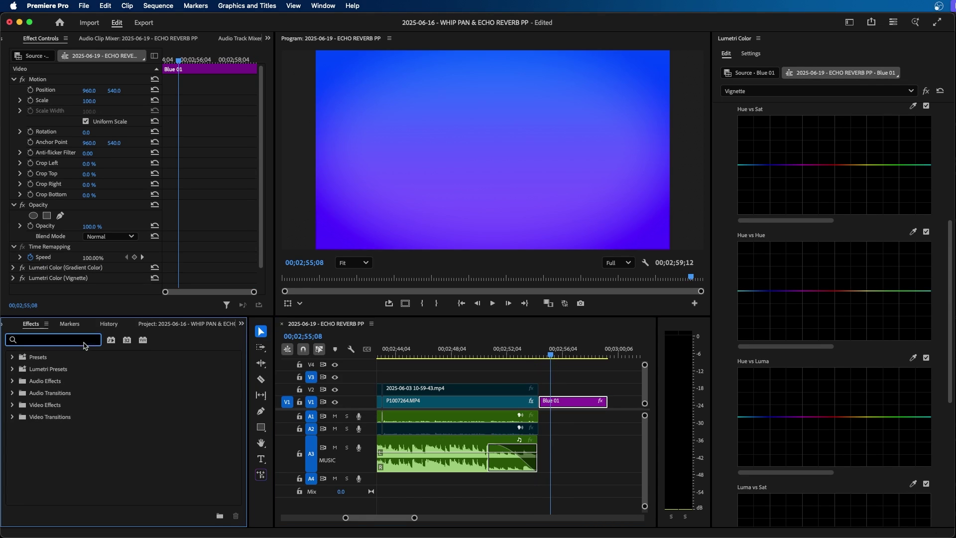
{"action": "type", "text": "wipe"}
{"action": "scroll", "coordinate": [78, 448], "scroll_direction": "down", "scroll_amount": 3}
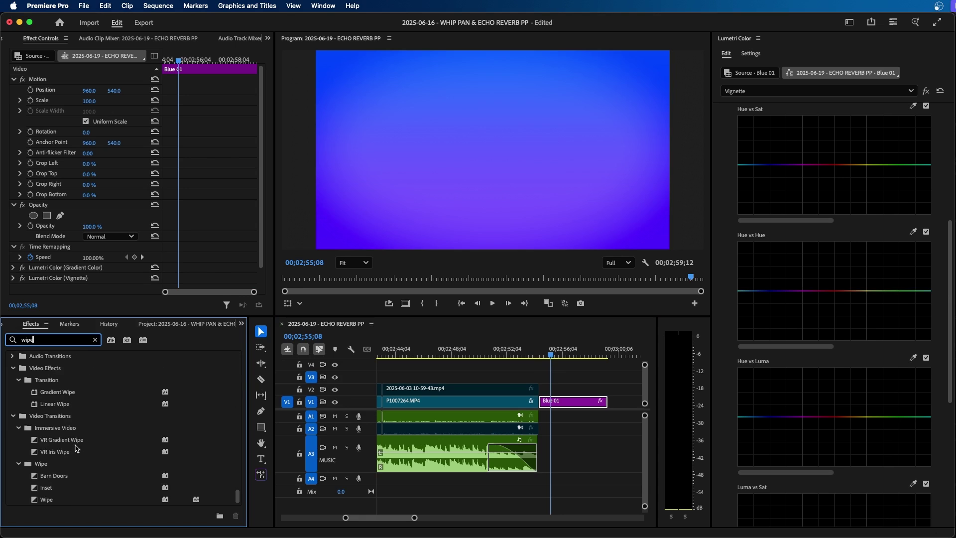
{"action": "left_click_drag", "start_coordinate": [46, 500], "coordinate": [541, 404]}
{"action": "left_click", "coordinate": [539, 402]}
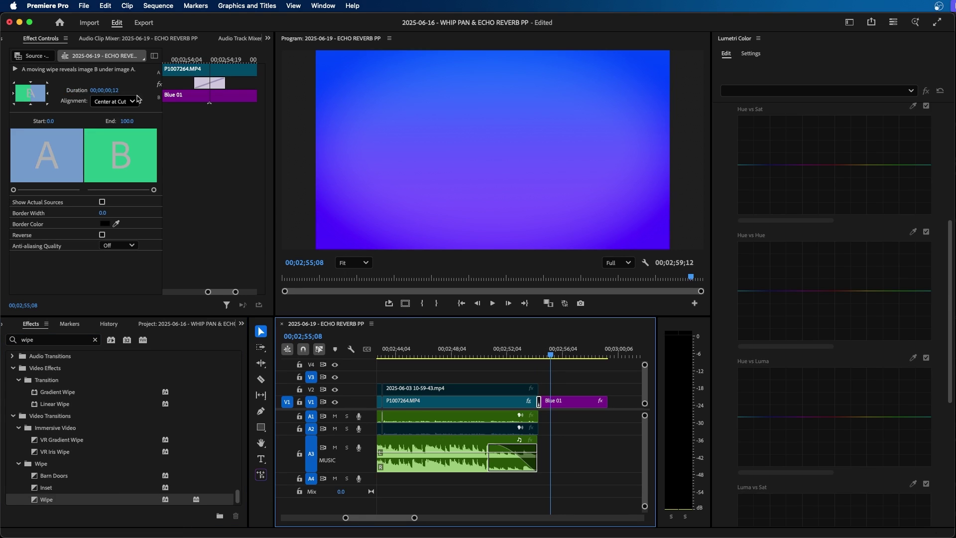
- Give the wipe a white border of width 1 and play it back
{"action": "left_click", "coordinate": [63, 152]}
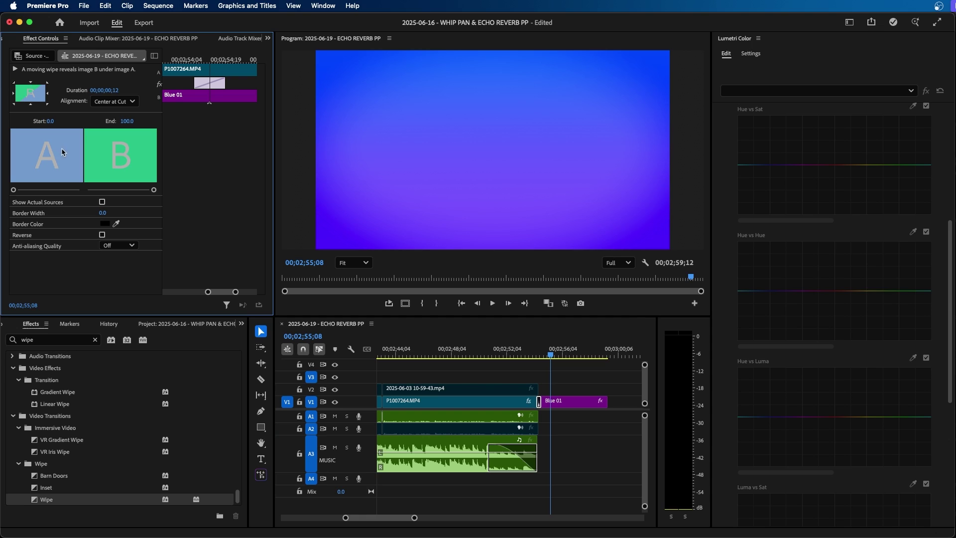
{"action": "left_click", "coordinate": [105, 223]}
{"action": "left_click", "coordinate": [517, 331]}
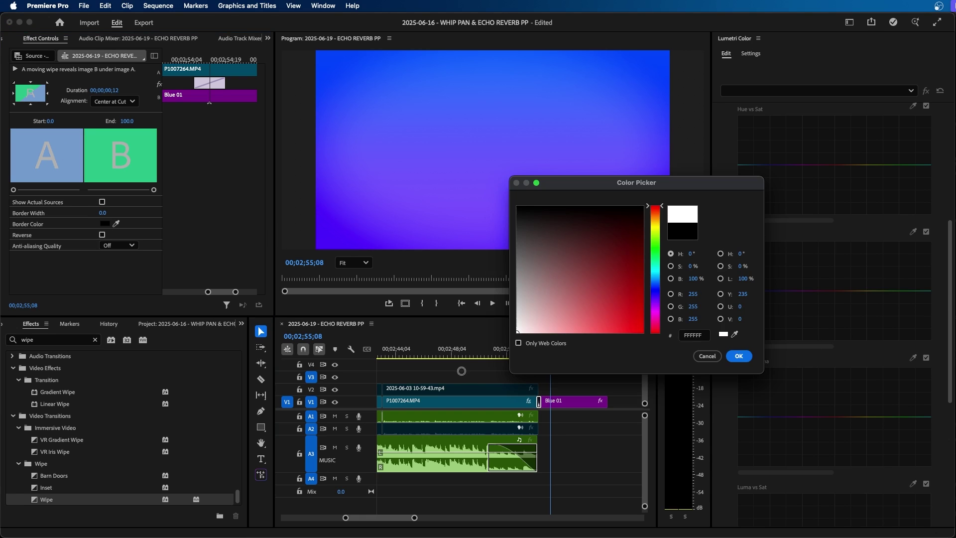
{"action": "left_click", "coordinate": [739, 356]}
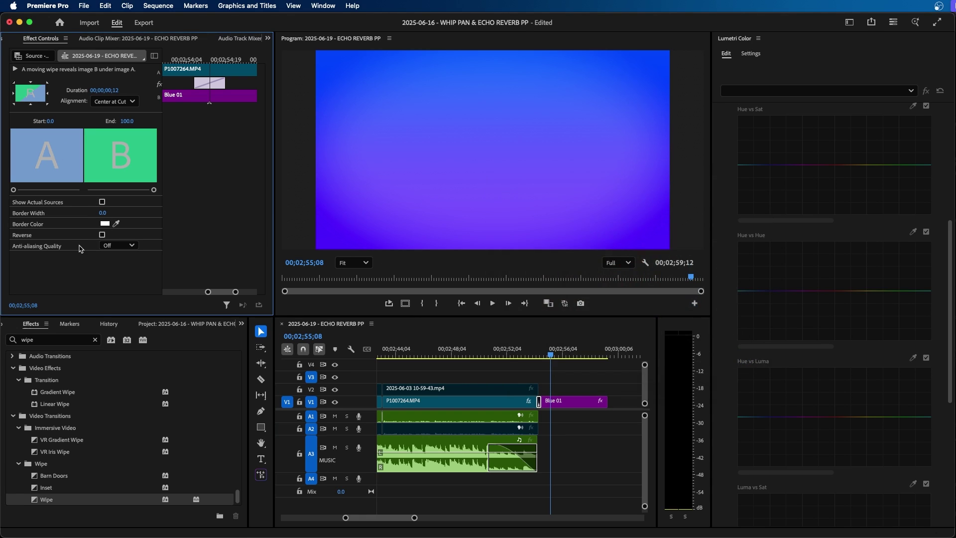
{"action": "left_click", "coordinate": [107, 212]}
{"action": "type", "text": "1"}
{"action": "left_click", "coordinate": [566, 376]}
{"action": "key", "text": "space"}
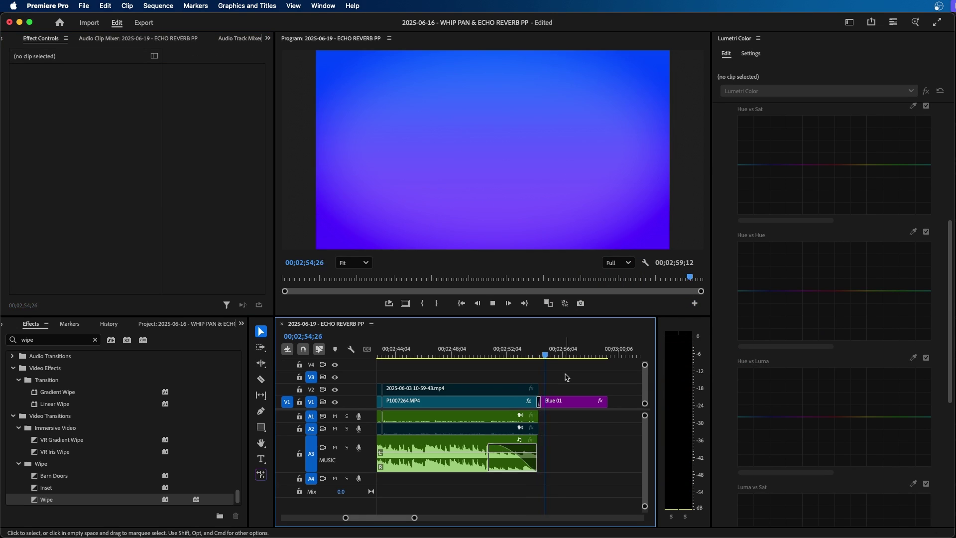
- Place Black Video on V2 over the end of Blue 01, nudged slightly later
{"action": "key", "text": "space"}
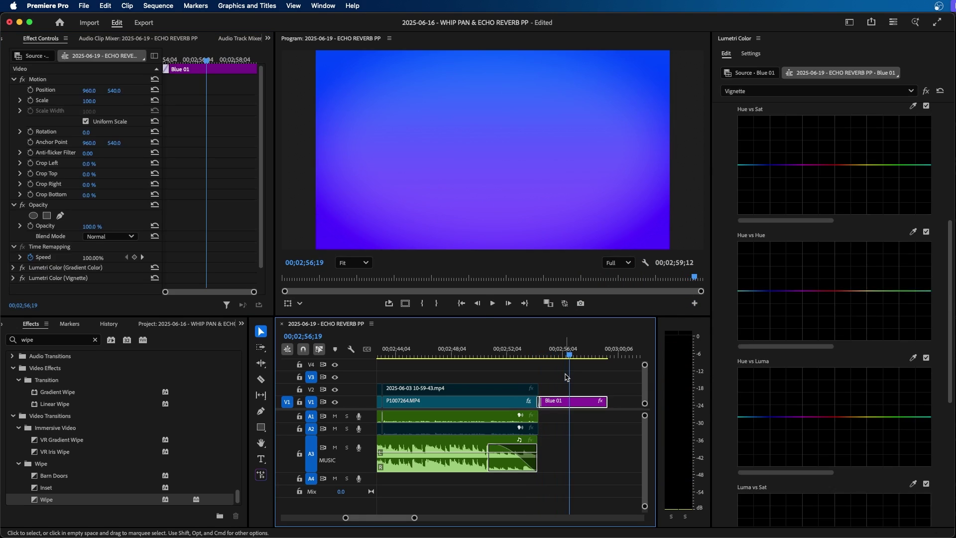
{"action": "left_click", "coordinate": [165, 325]}
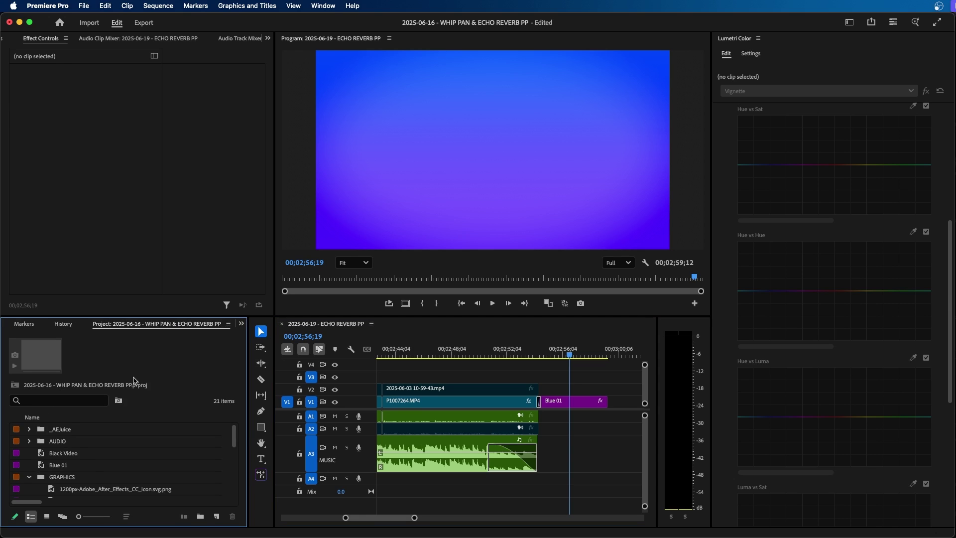
{"action": "left_click", "coordinate": [60, 454]}
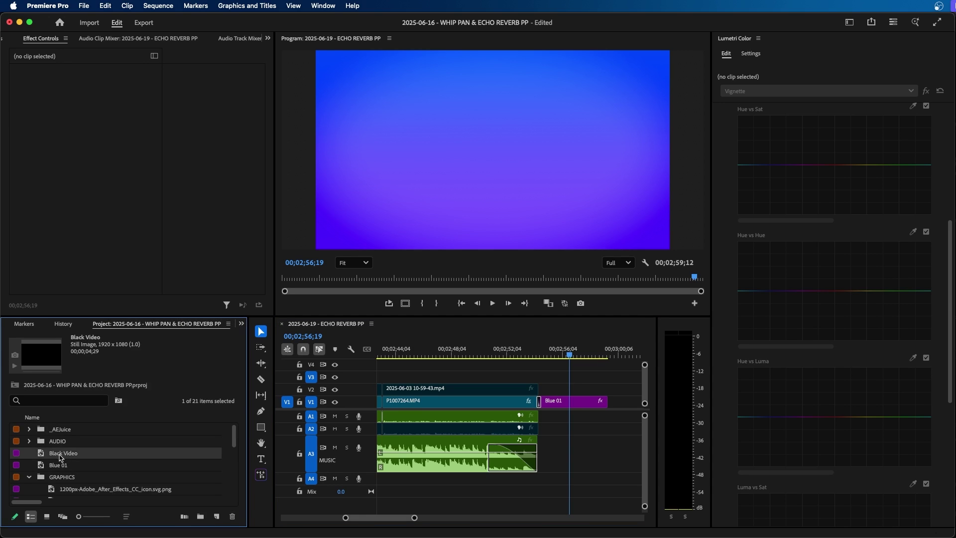
{"action": "left_click_drag", "start_coordinate": [56, 457], "coordinate": [582, 393]}
{"action": "left_click", "coordinate": [582, 393]}
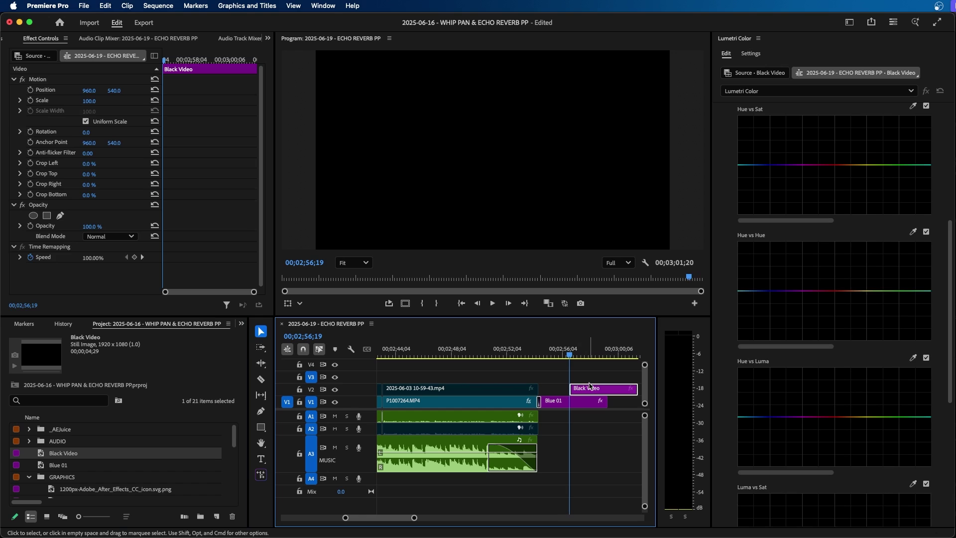
{"action": "left_click_drag", "start_coordinate": [590, 386], "coordinate": [592, 387]}
- Play back the end of the sequence to check the Black Video overlap
{"action": "left_click", "coordinate": [591, 376]}
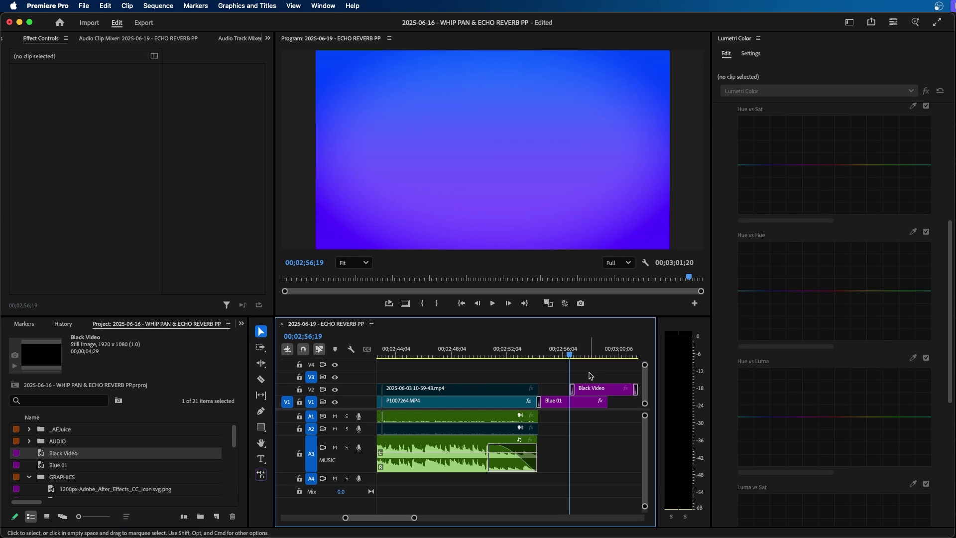
{"action": "key", "text": "Left"}
{"action": "key", "text": "Left"}
{"action": "key", "text": "Left"}
{"action": "key", "text": "Left"}
{"action": "key", "text": "Left"}
{"action": "key", "text": "Left"}
{"action": "key", "text": "Left"}
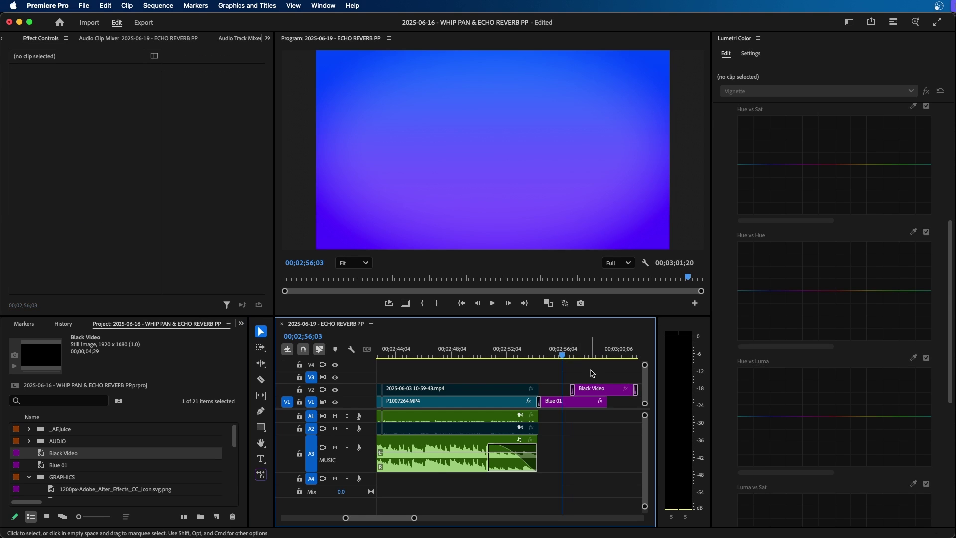
{"action": "key", "text": "space"}
{"action": "left_click", "coordinate": [570, 403]}
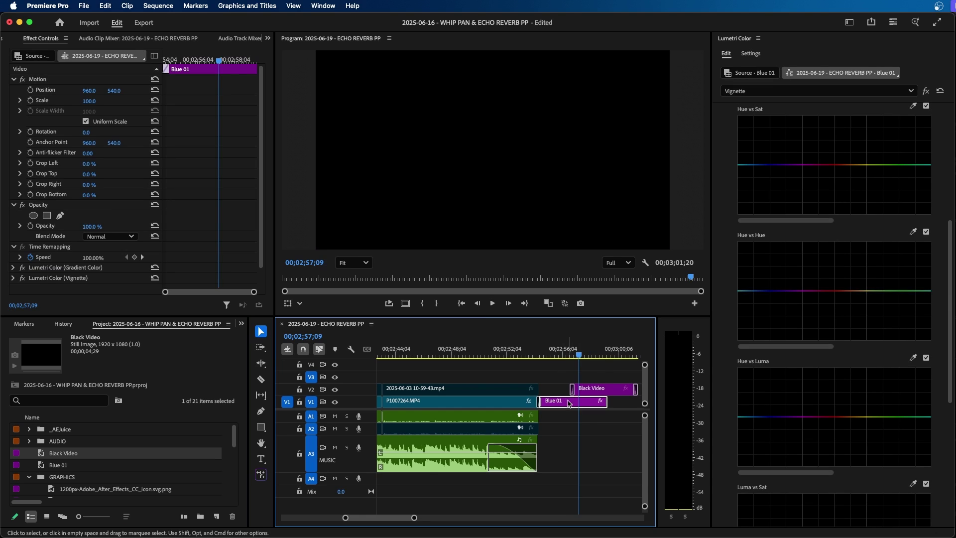